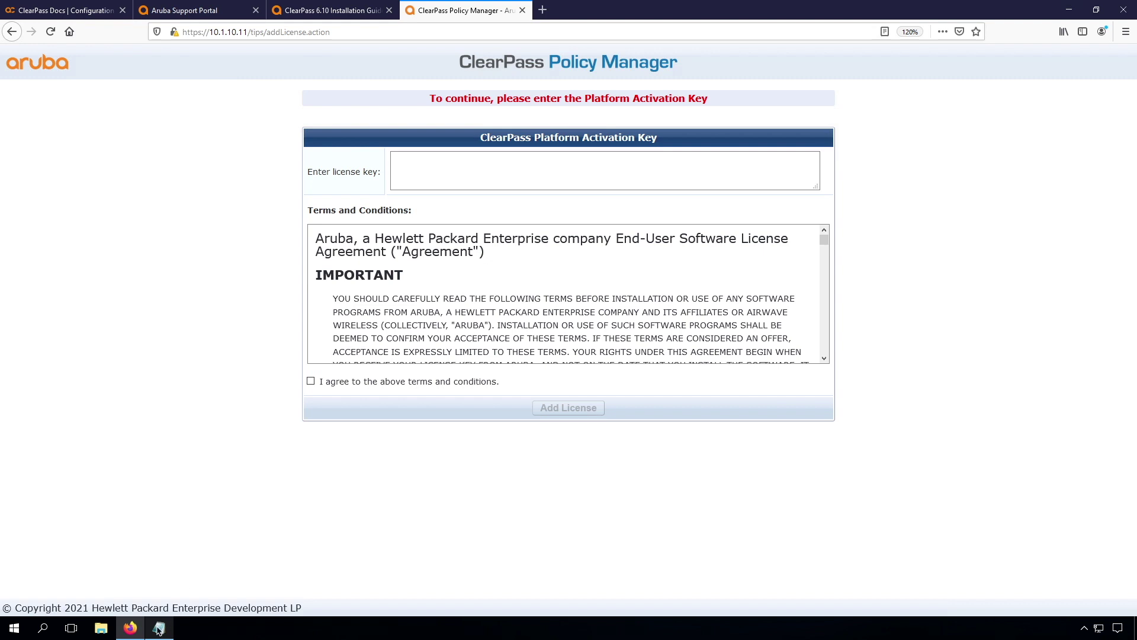
Paste the platform activation key from cplicenses.txt, accept the terms, and add the licence.
{"action": "mouse_move", "coordinate": [159, 631]}
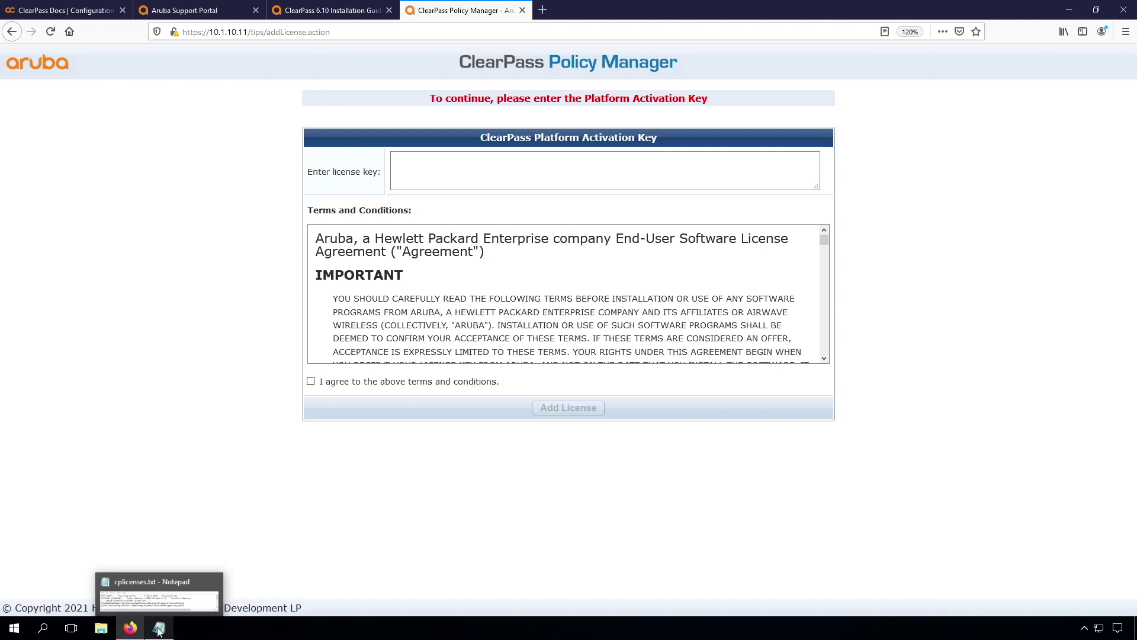
{"action": "left_click", "coordinate": [159, 629]}
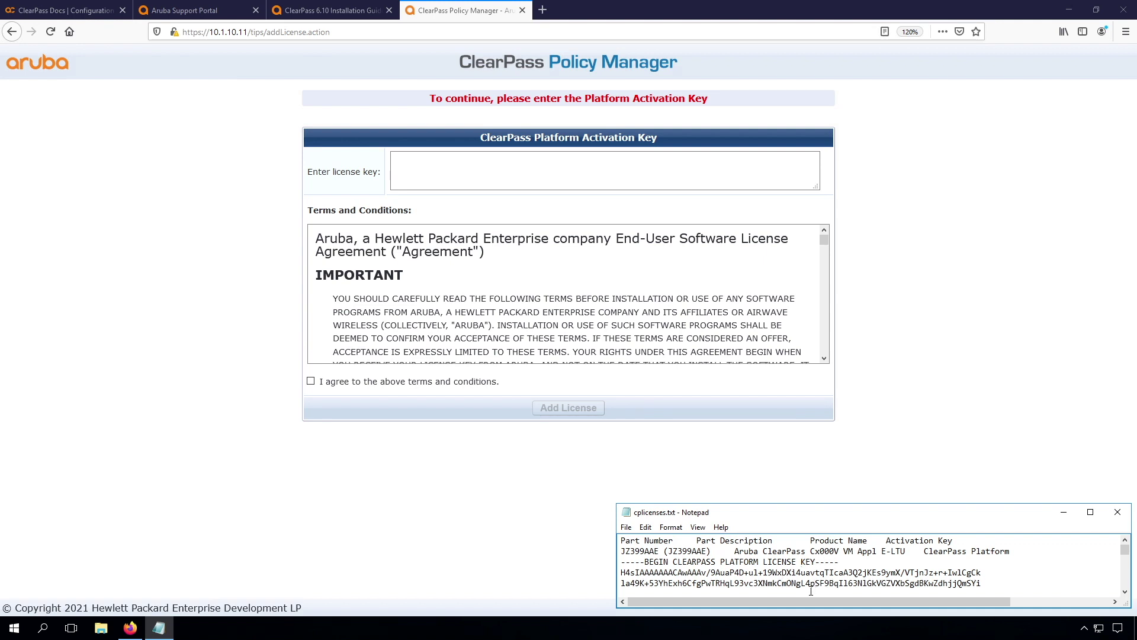
{"action": "left_click", "coordinate": [555, 170]}
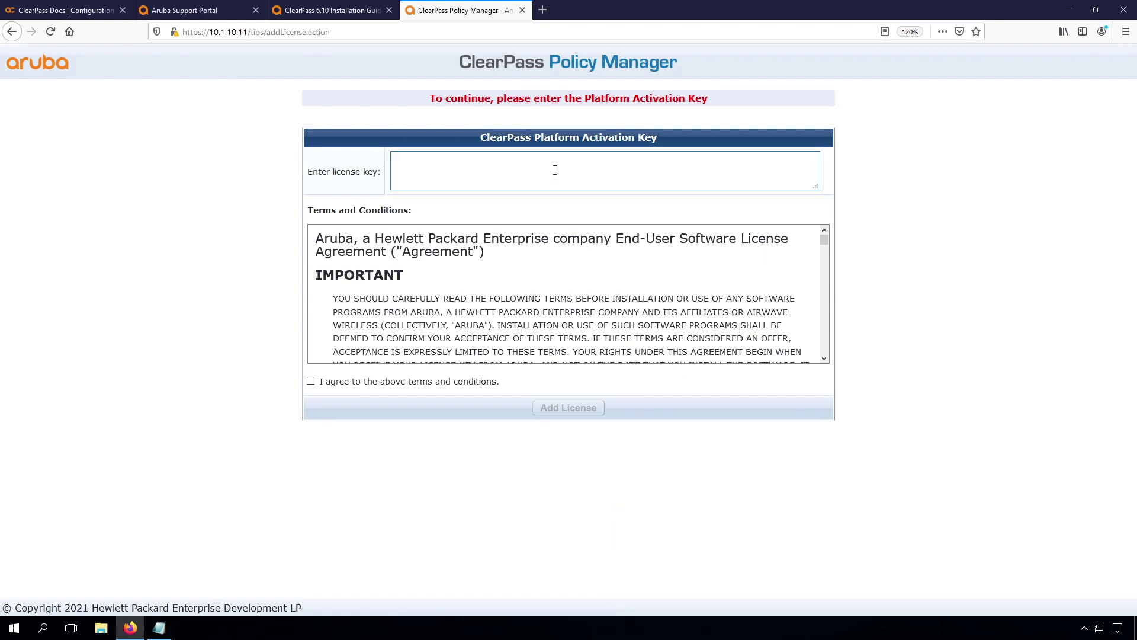
{"action": "key", "text": "ctrl+v"}
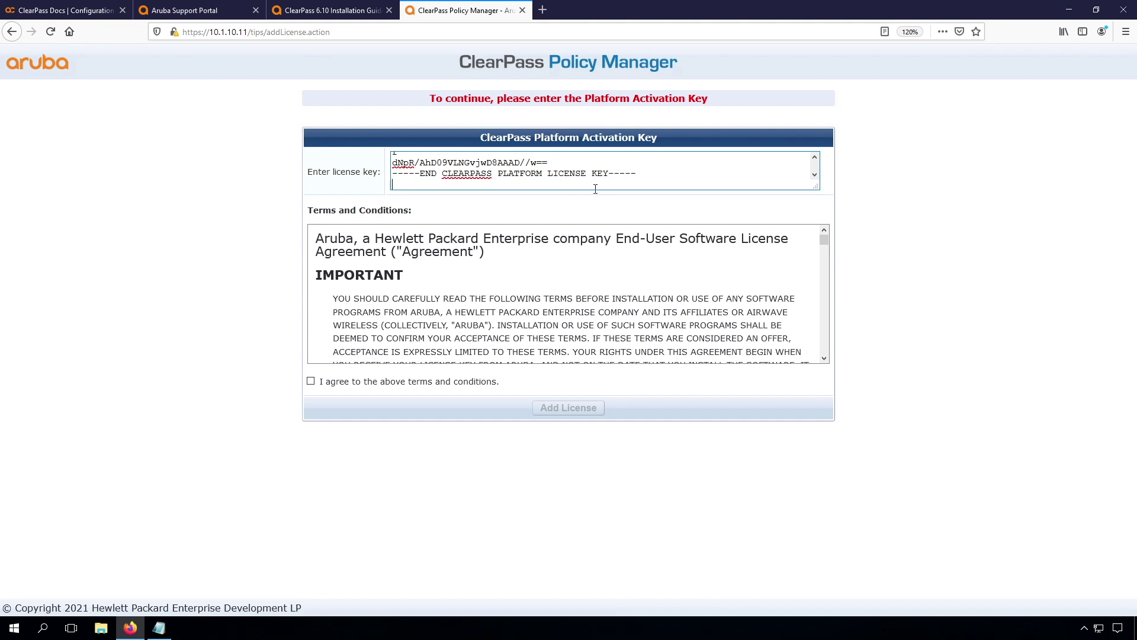
{"action": "left_click", "coordinate": [311, 382]}
{"action": "left_click", "coordinate": [567, 408]}
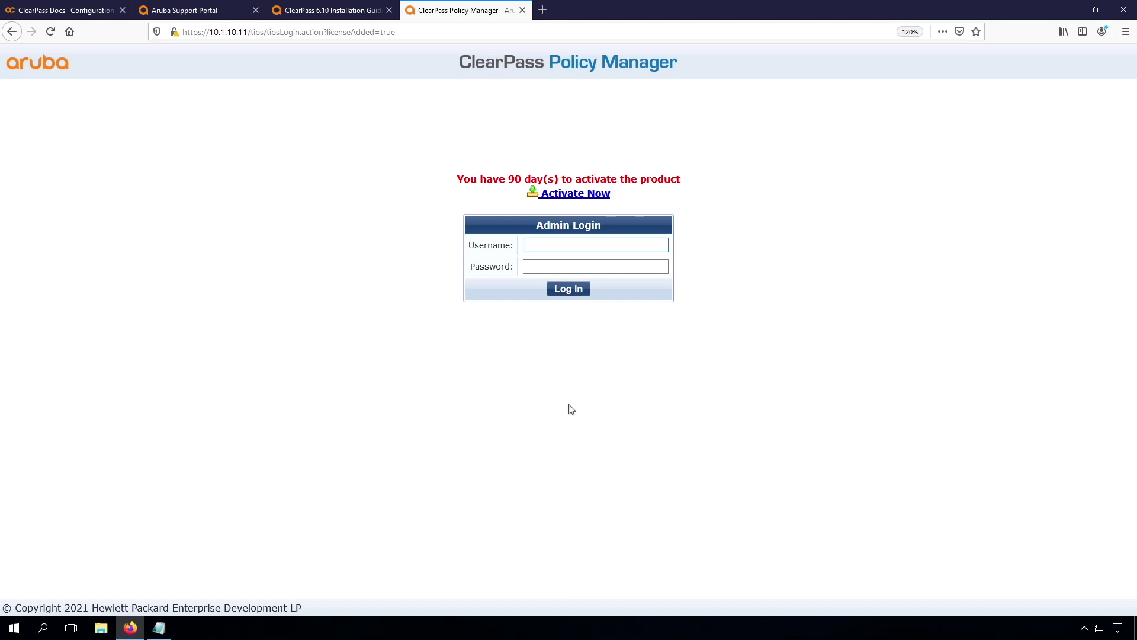
Log in to the admin console as user 'admin' with the administrator password.
{"action": "type", "text": "admin"}
{"action": "key", "text": "Tab"}
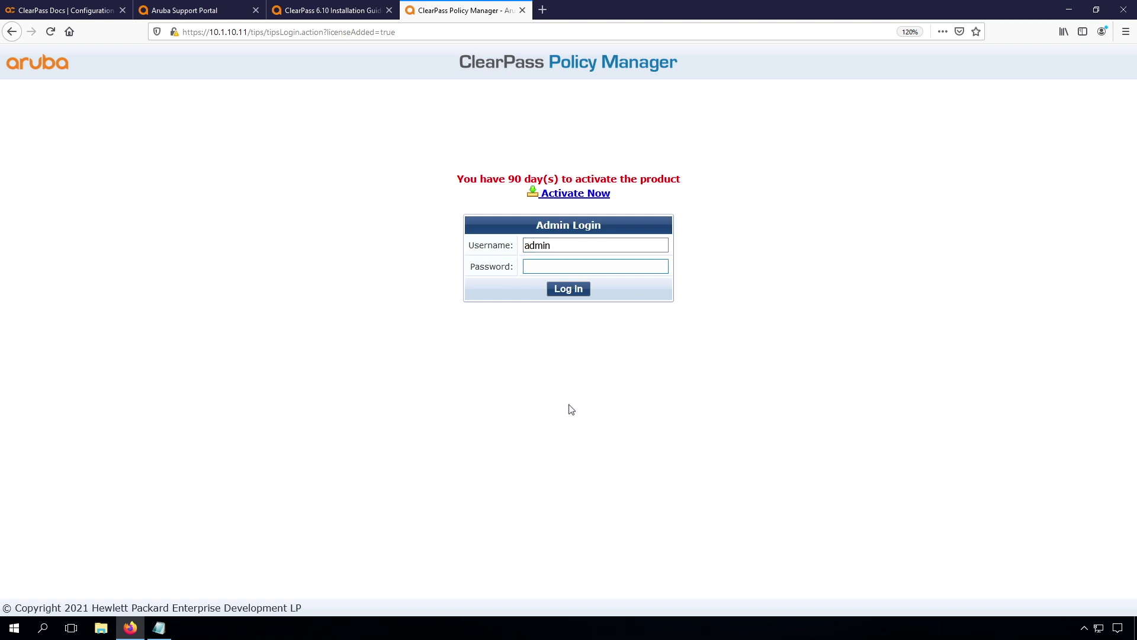
{"action": "type", "text": "********"}
{"action": "key", "text": "Return"}
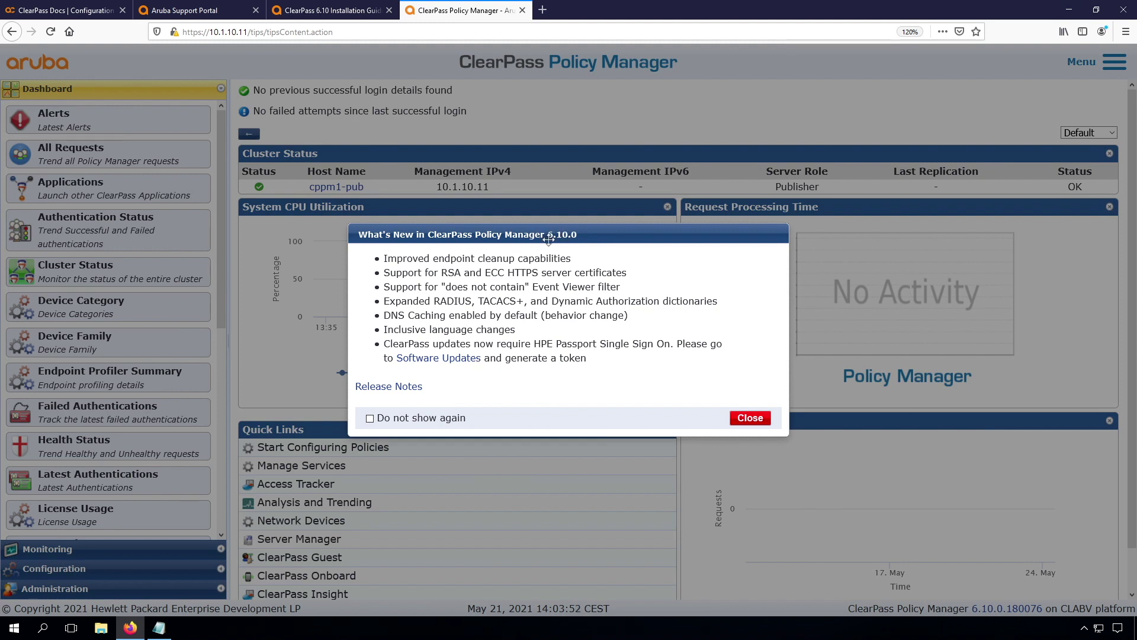
Close What's New with 'Do not show again', then open Software Updates and start token generation.
{"action": "left_click", "coordinate": [369, 419]}
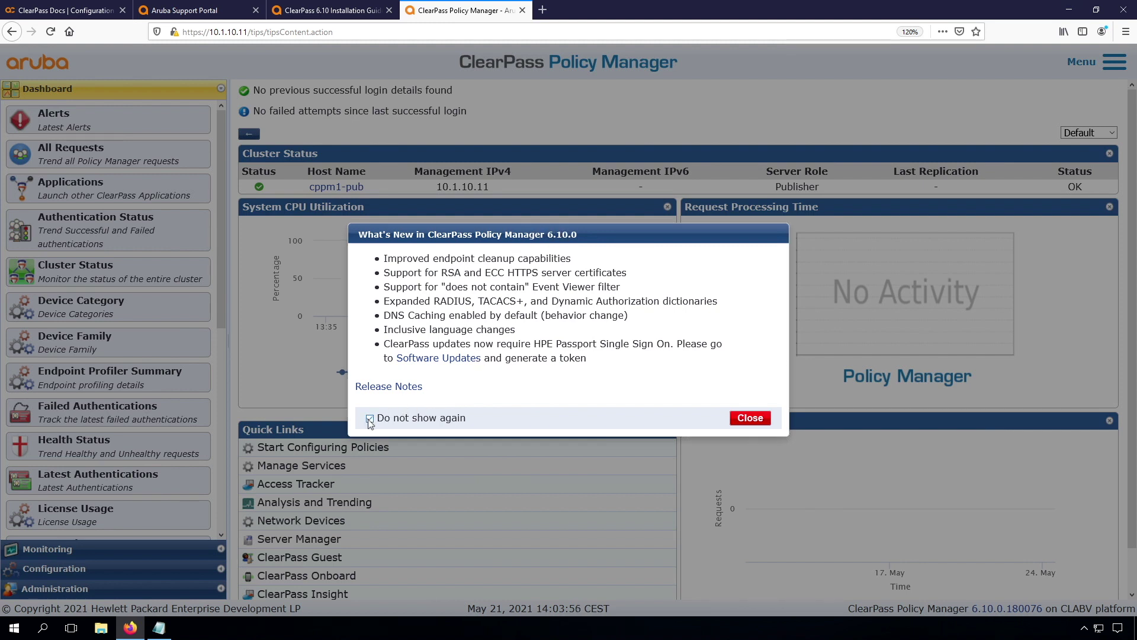
{"action": "left_click", "coordinate": [741, 419]}
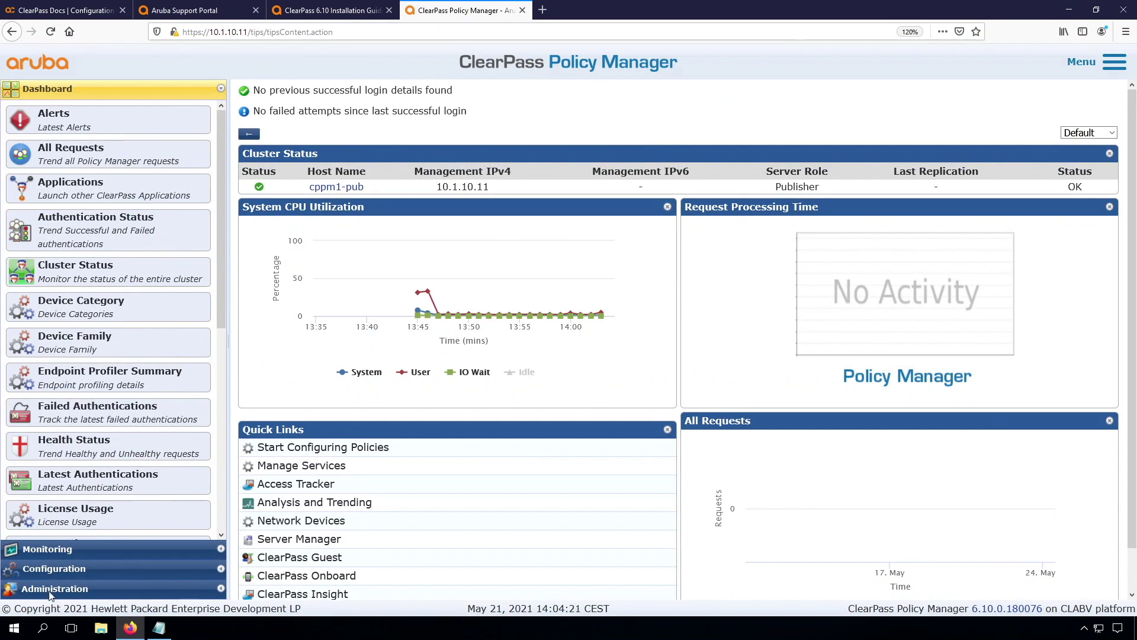
{"action": "left_click", "coordinate": [51, 591]}
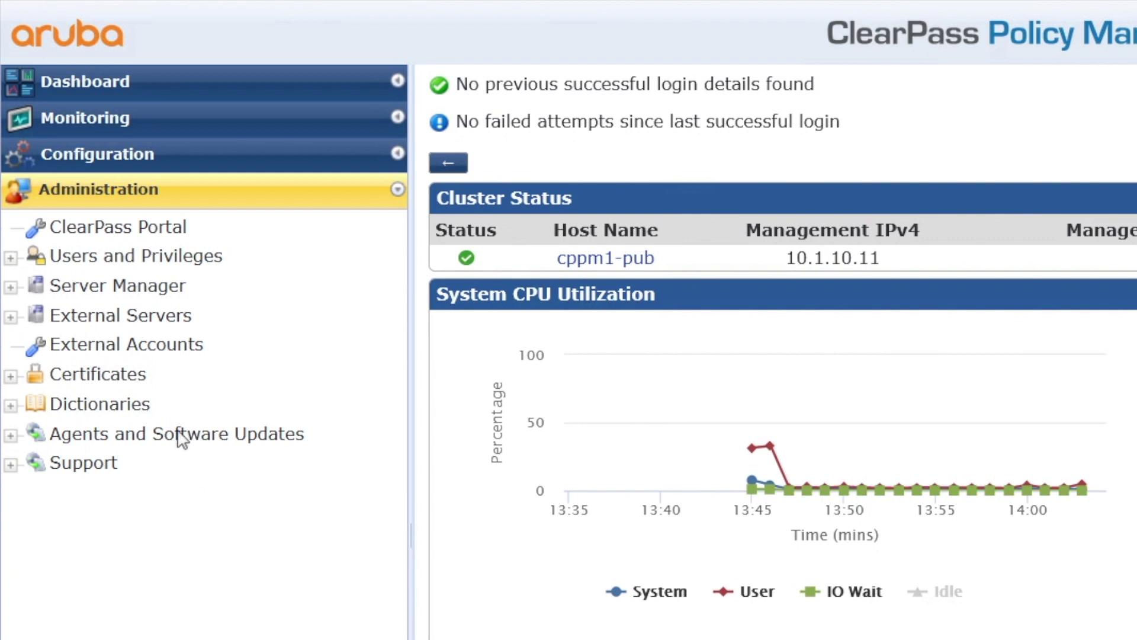
{"action": "left_click", "coordinate": [135, 356]}
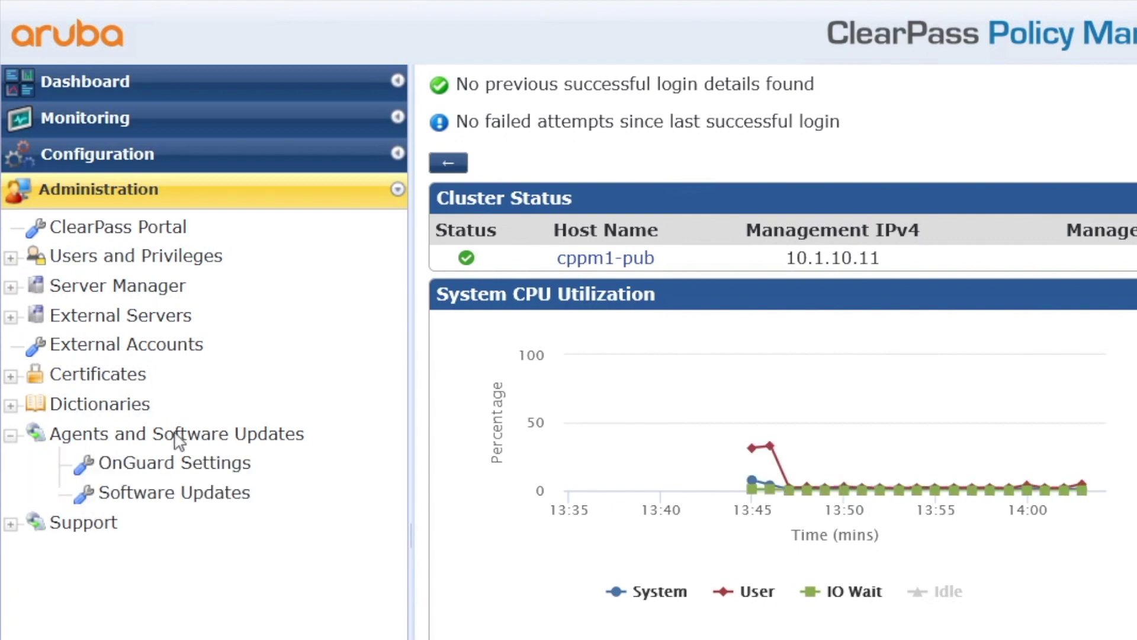
{"action": "left_click", "coordinate": [177, 501]}
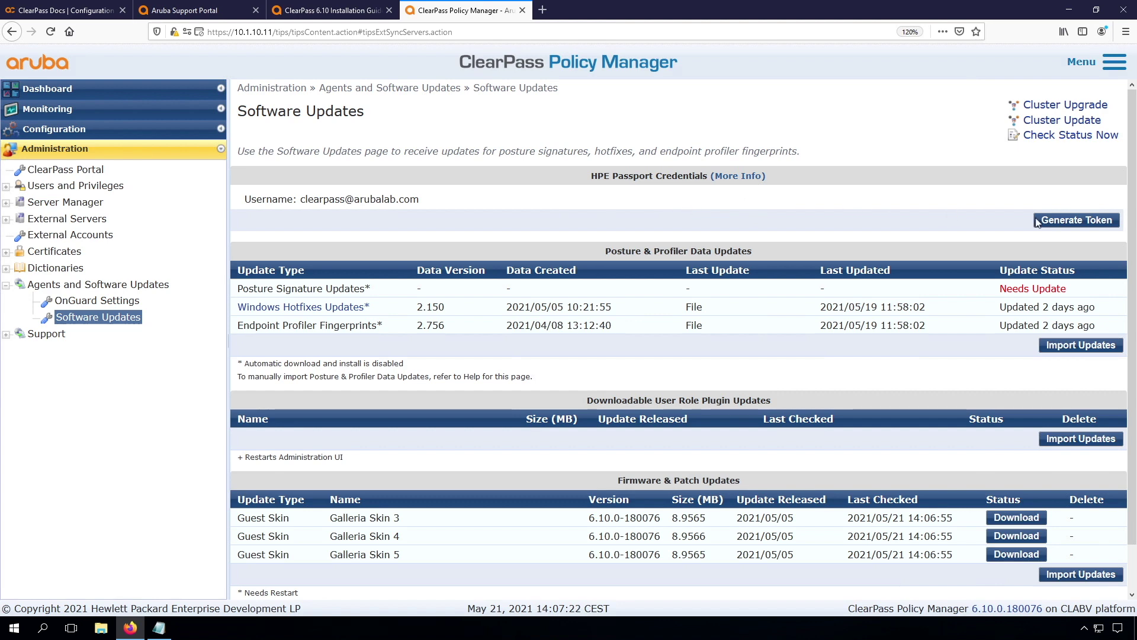
{"action": "left_click", "coordinate": [1066, 221]}
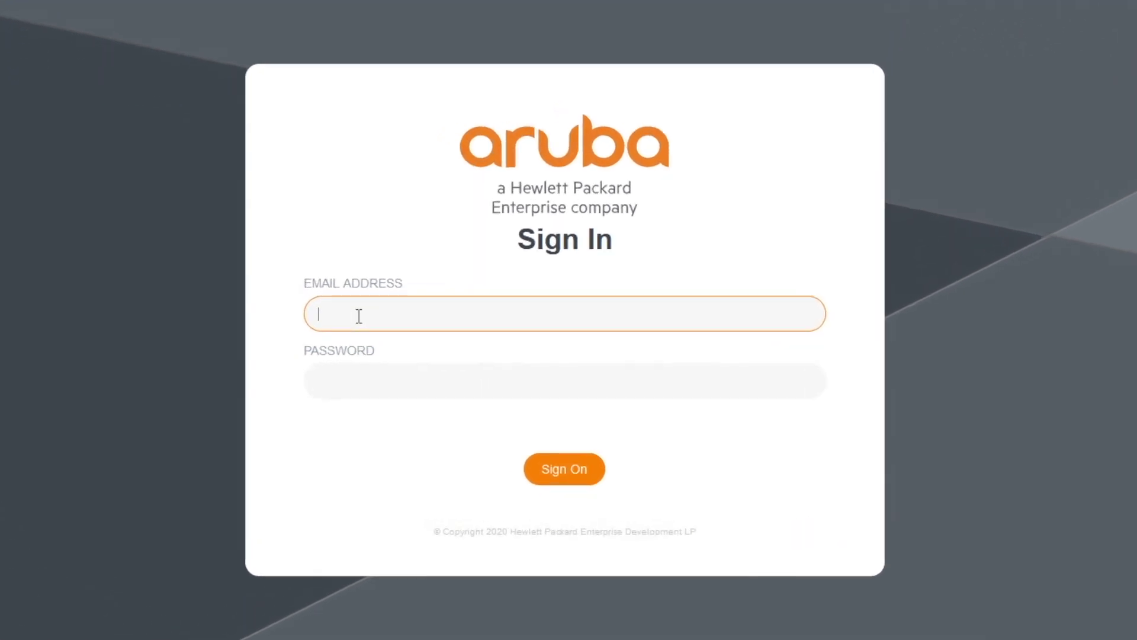
Sign in on the Aruba page with the HPE Passport e-mail and password to generate the token.
{"action": "key", "text": "Tab"}
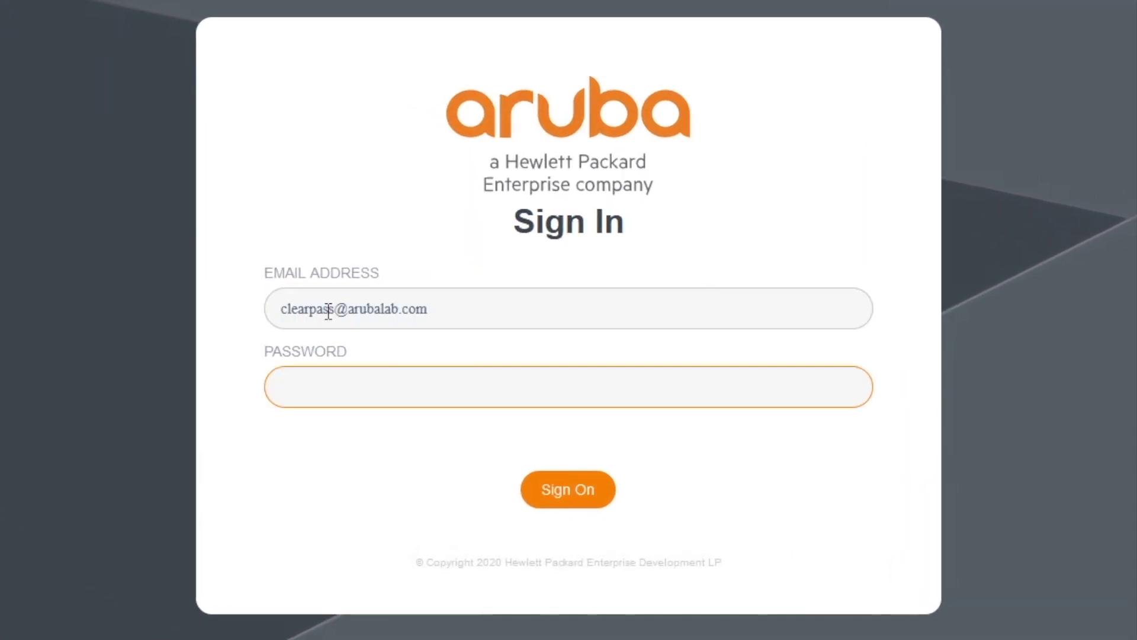
{"action": "key", "text": "ctrl+v"}
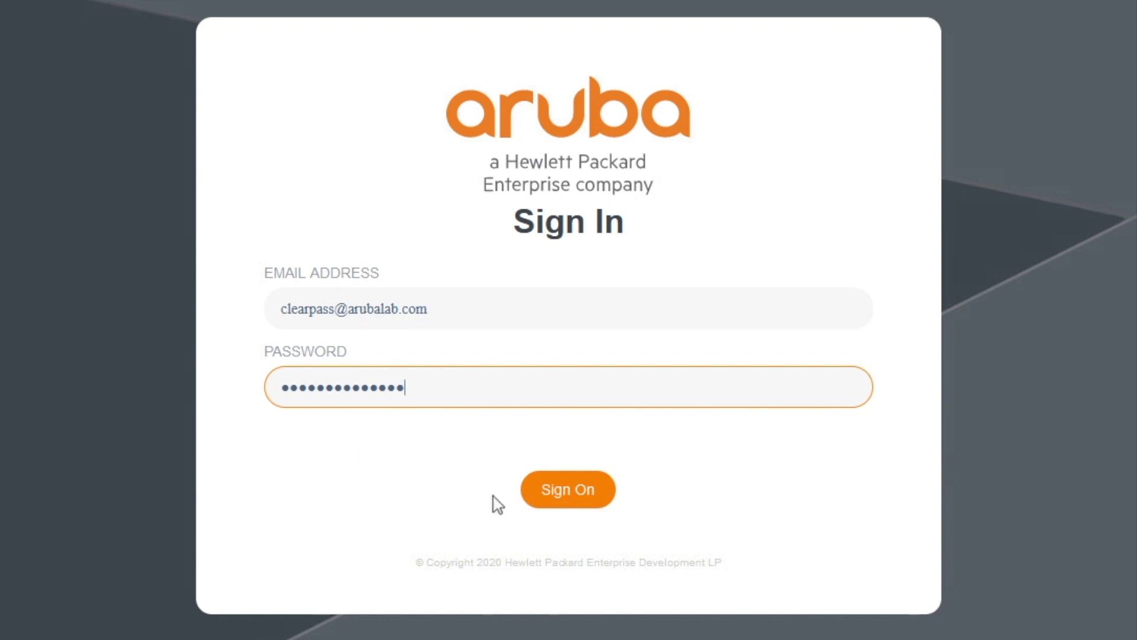
{"action": "left_click", "coordinate": [569, 490]}
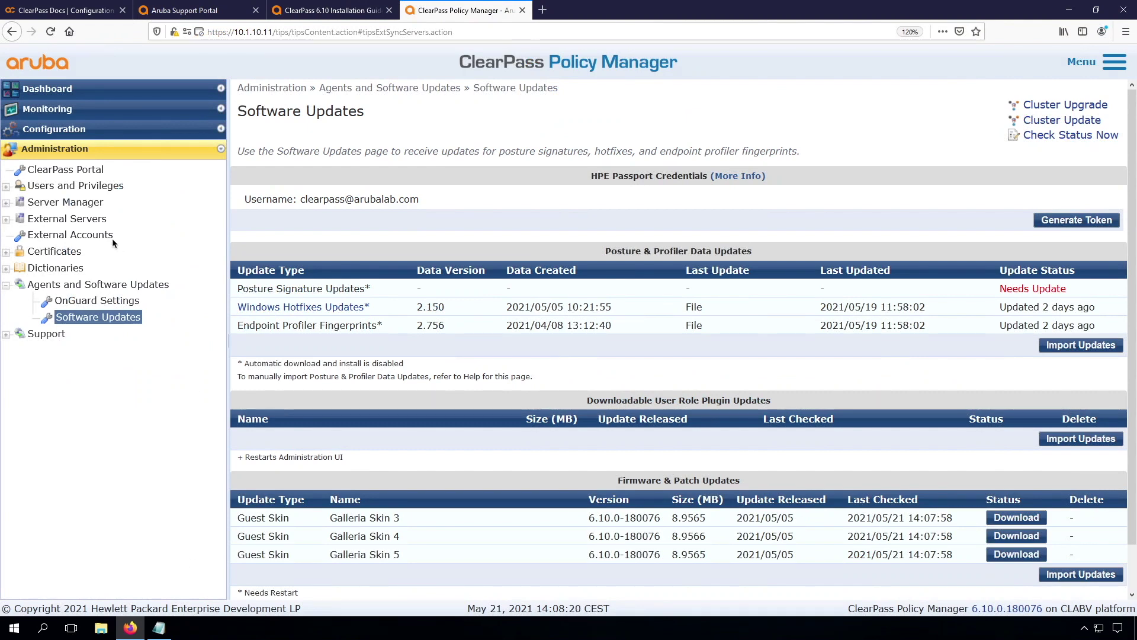
Review the Cluster-Wide Parameters' cleanup, notification, standby publisher and communication tabs, then cancel without changes.
{"action": "left_click", "coordinate": [64, 203]}
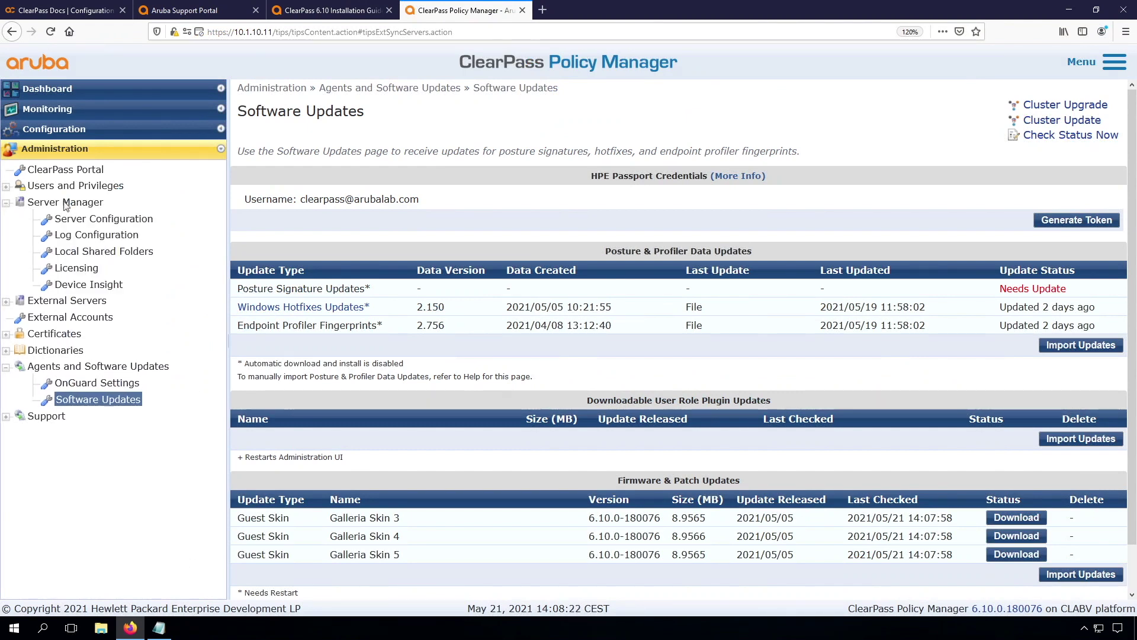
{"action": "left_click", "coordinate": [97, 221]}
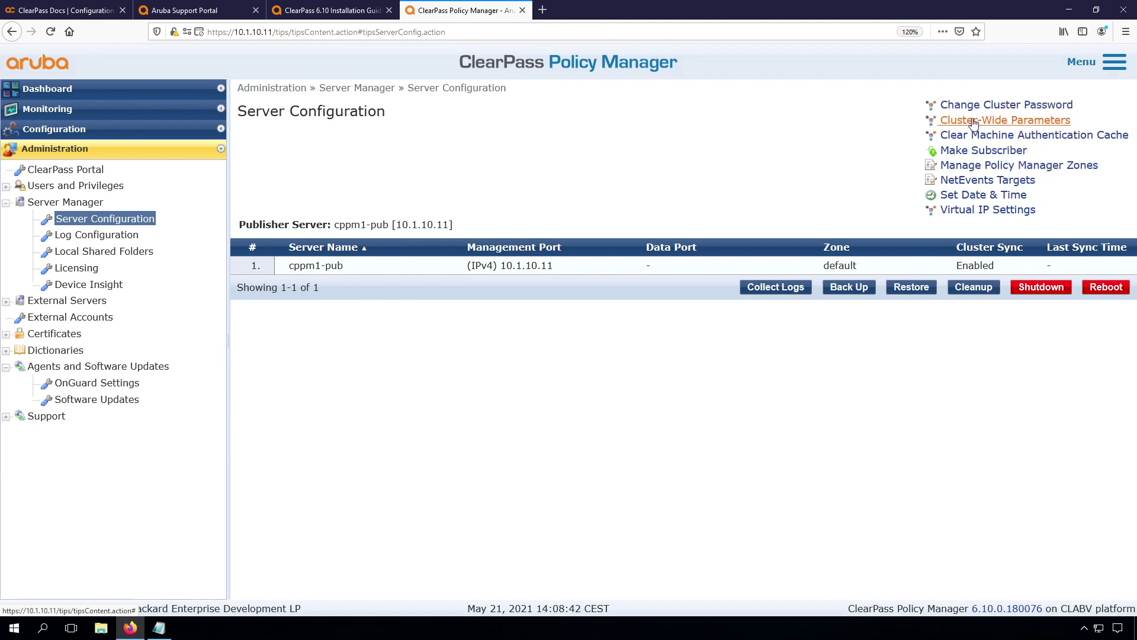
{"action": "left_click", "coordinate": [973, 121]}
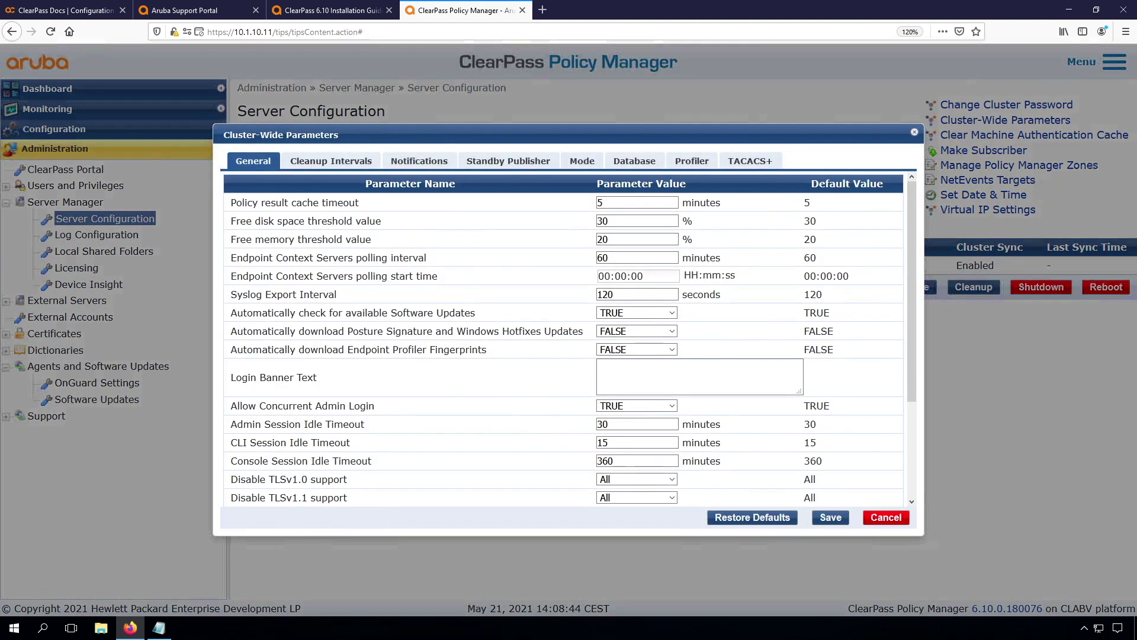
{"action": "left_click", "coordinate": [328, 166]}
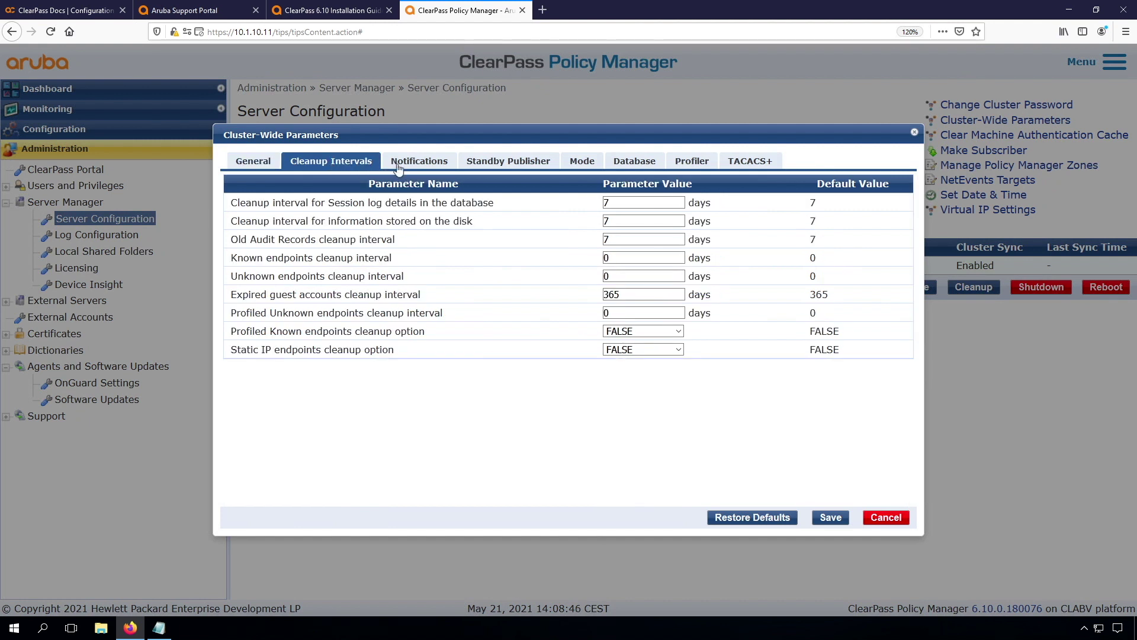
{"action": "left_click", "coordinate": [416, 165]}
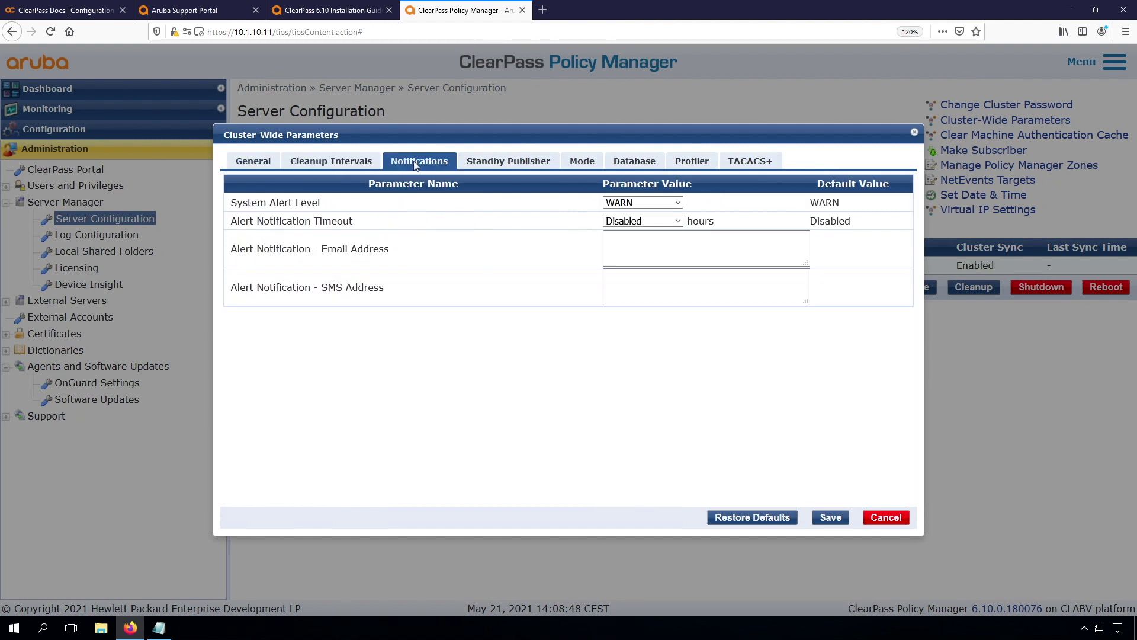
{"action": "left_click", "coordinate": [498, 167]}
{"action": "left_click", "coordinate": [592, 163]}
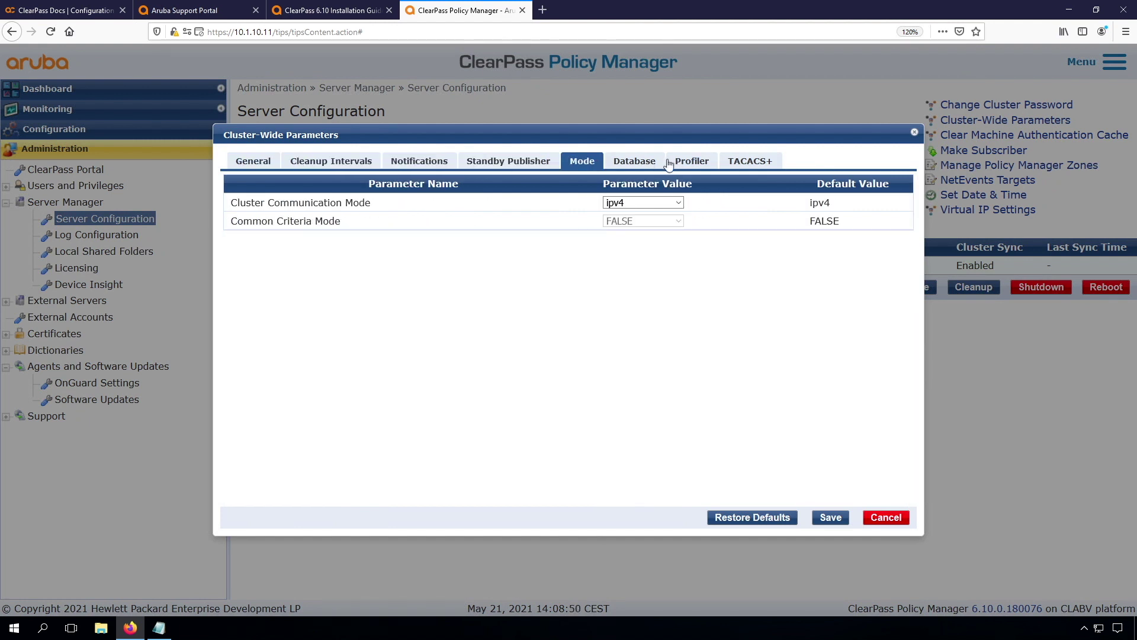
{"action": "left_click", "coordinate": [886, 519]}
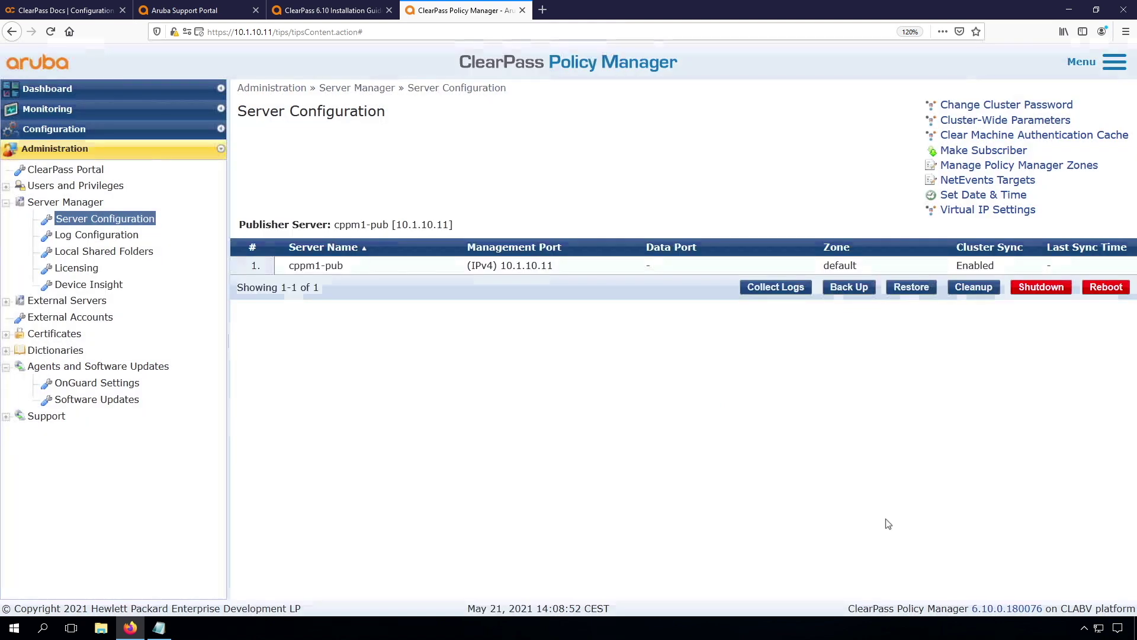
On cppm1-pub's Network tab, add a Policy Manager Allow restriction for 10.1.254.0/24 and 192.168.6.0/24.
{"action": "left_click", "coordinate": [327, 266]}
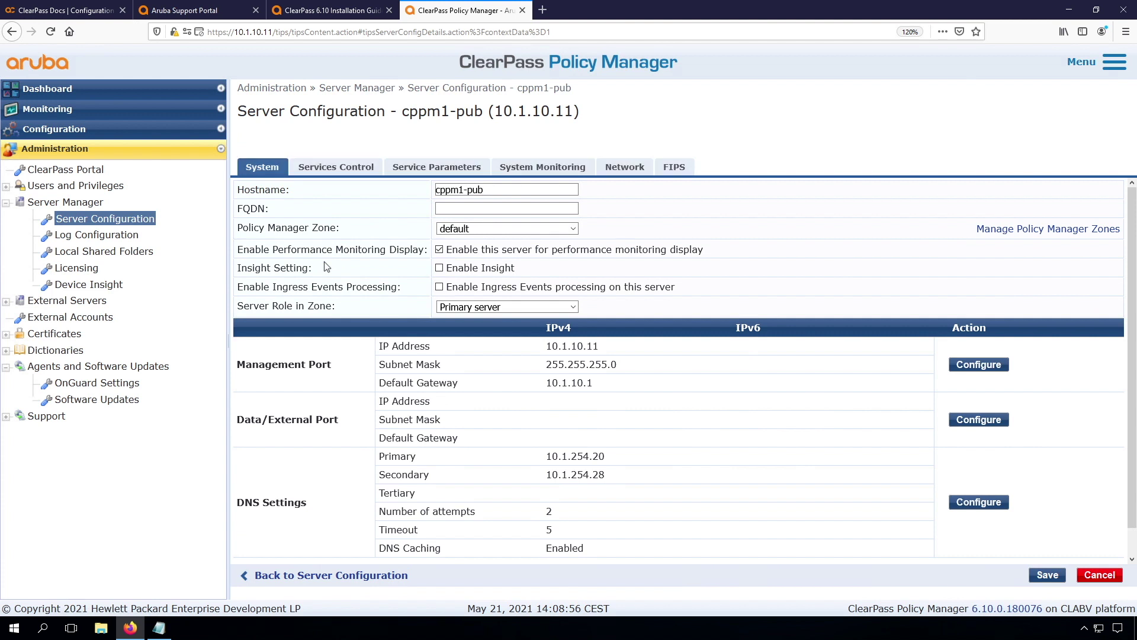
{"action": "left_click", "coordinate": [625, 168]}
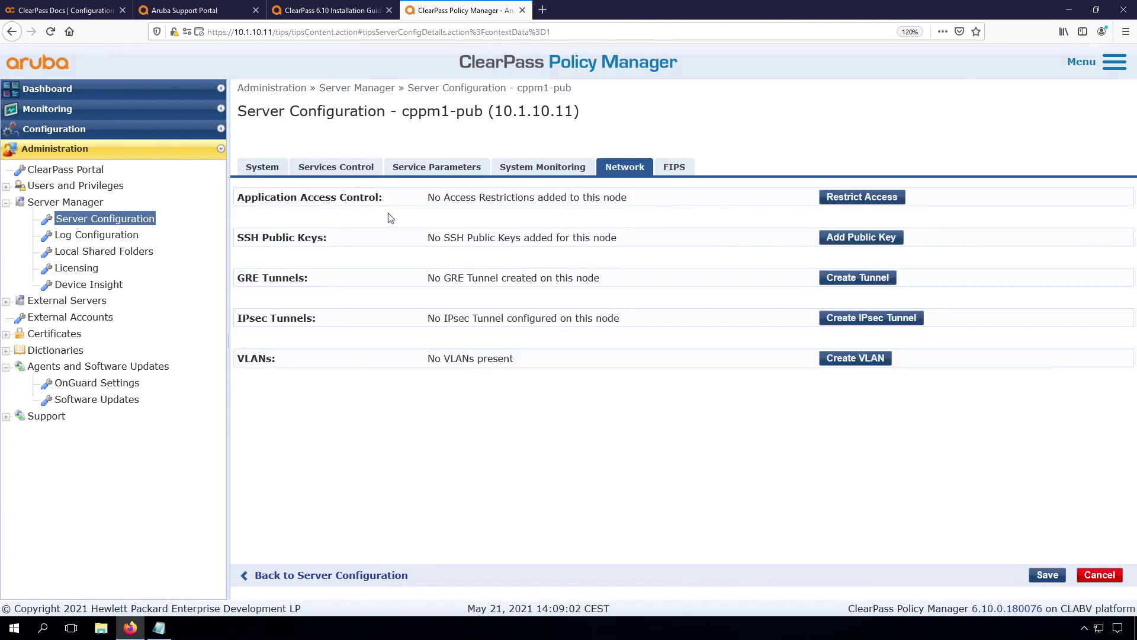
{"action": "left_click", "coordinate": [866, 198]}
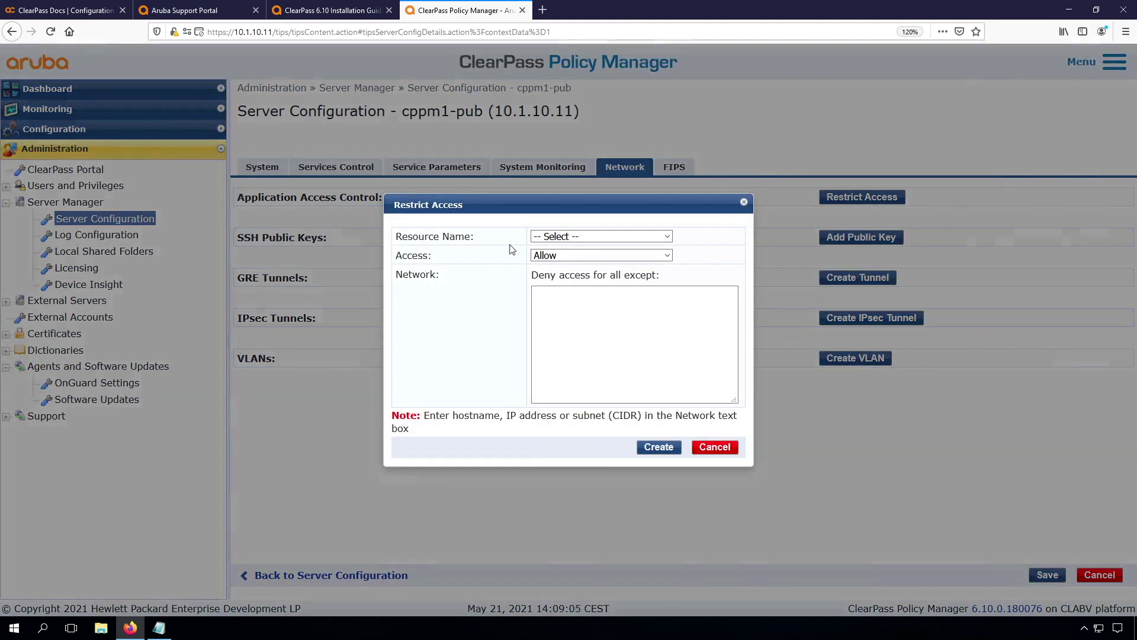
{"action": "left_click", "coordinate": [580, 236]}
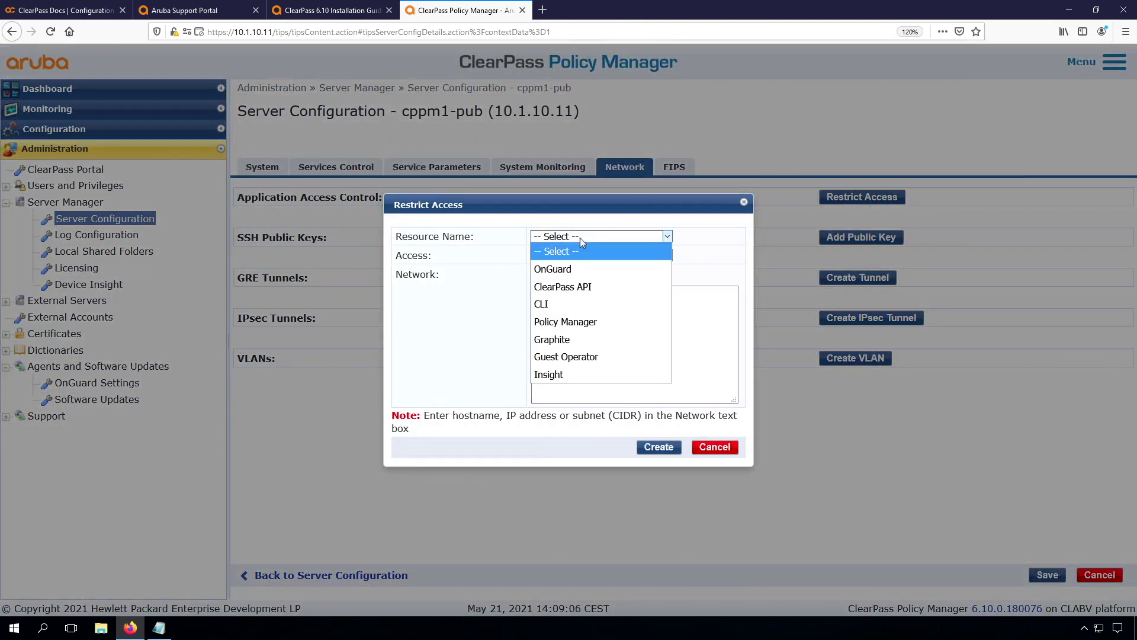
{"action": "left_click", "coordinate": [562, 323]}
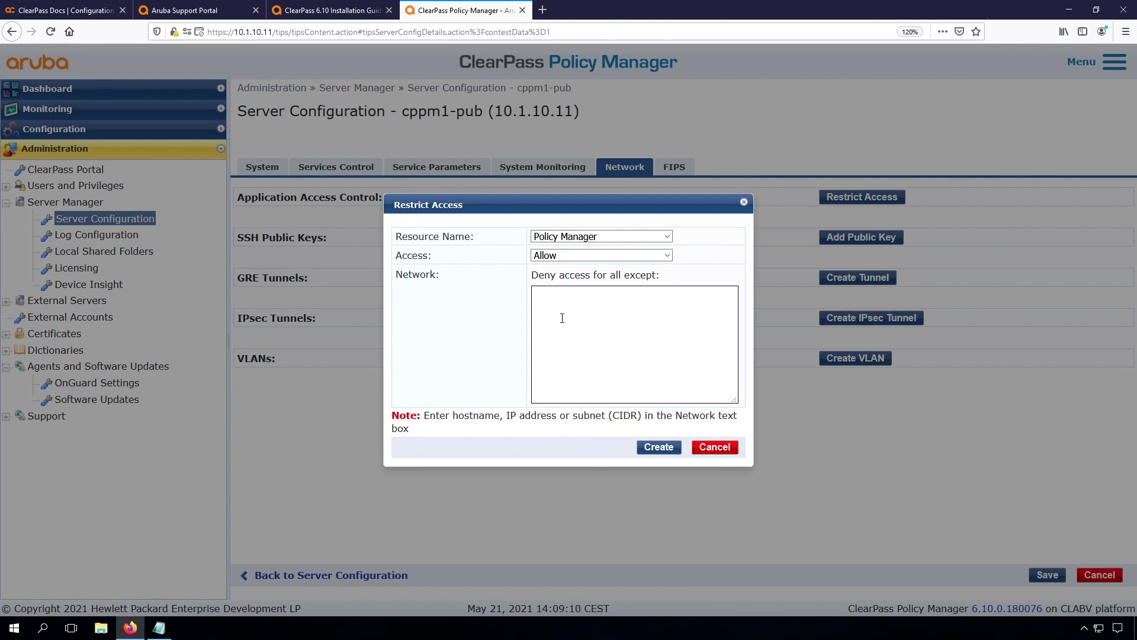
{"action": "left_click", "coordinate": [567, 304]}
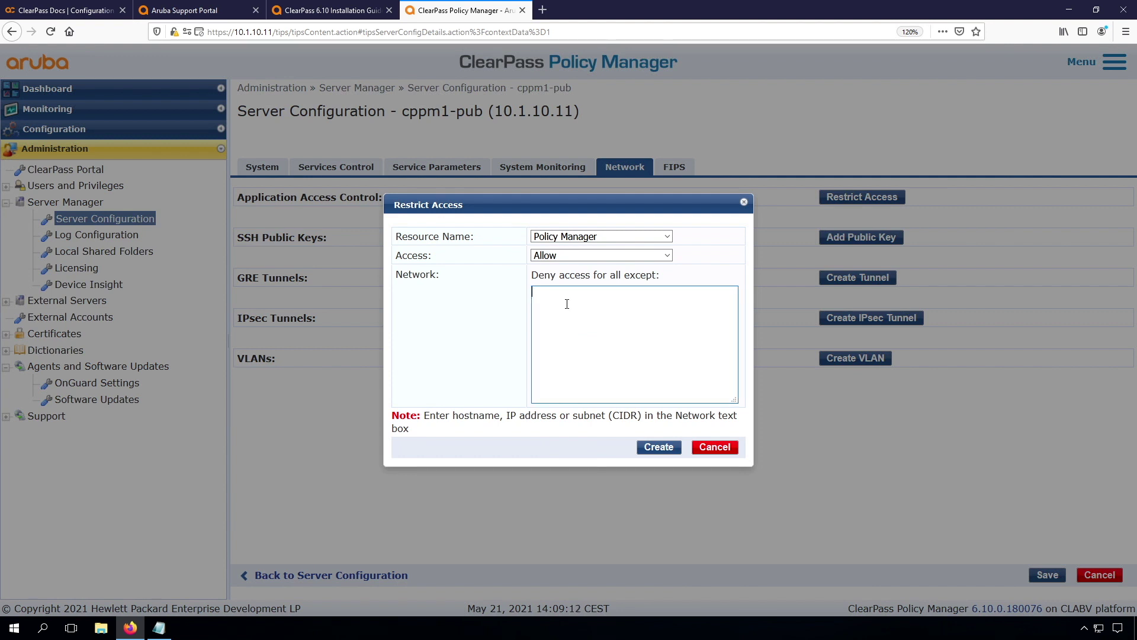
{"action": "type", "text": "10."}
{"action": "type", "text": "1.254"}
{"action": "type", "text": ".0"}
{"action": "type", "text": "/"}
{"action": "type", "text": "24 "}
{"action": "type", "text": "192.168.6.0/24"}
Save the access restriction and reload the welcome page to confirm the 403 Forbidden error.
{"action": "left_click", "coordinate": [657, 448]}
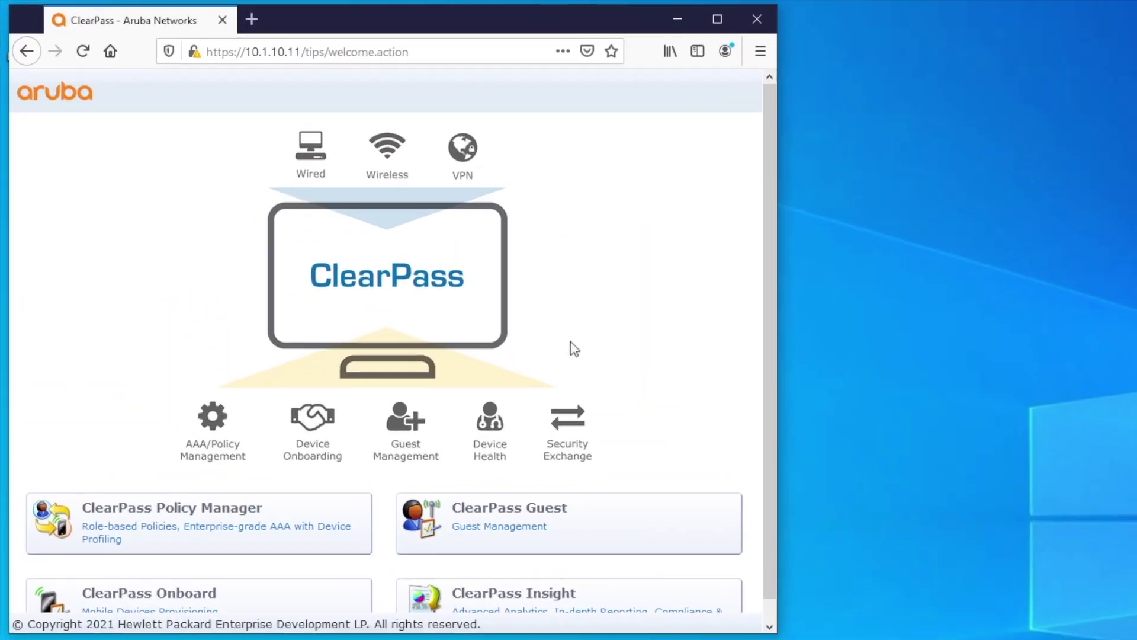
{"action": "left_click", "coordinate": [82, 52]}
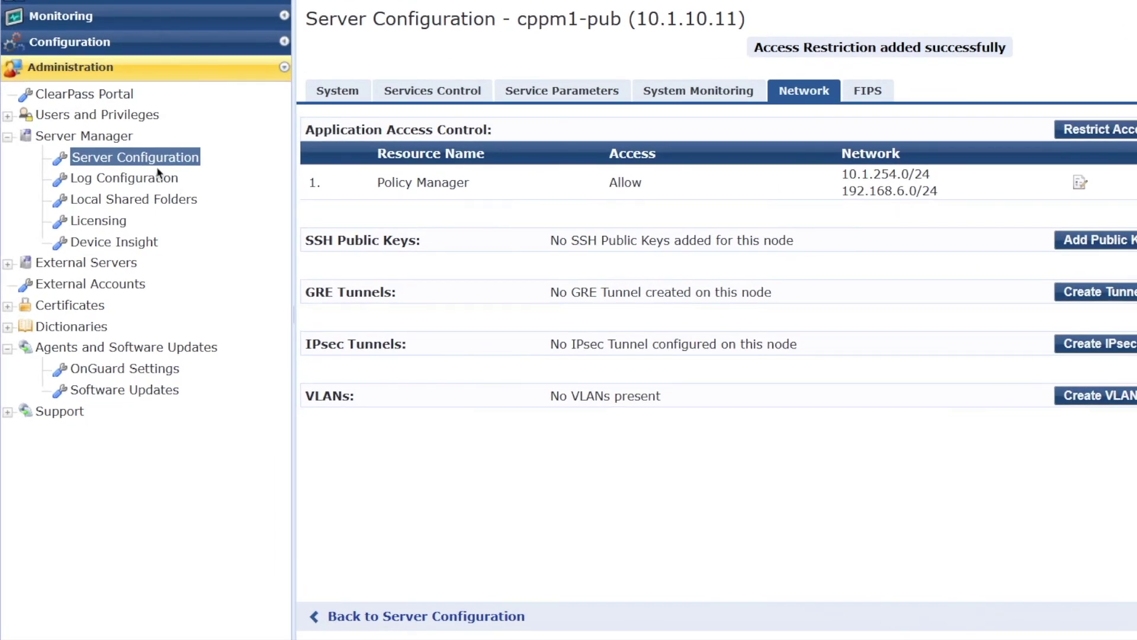
Set the Radius server's Log Accounting Interim-Update Packets to TRUE and save.
{"action": "left_click", "coordinate": [560, 95]}
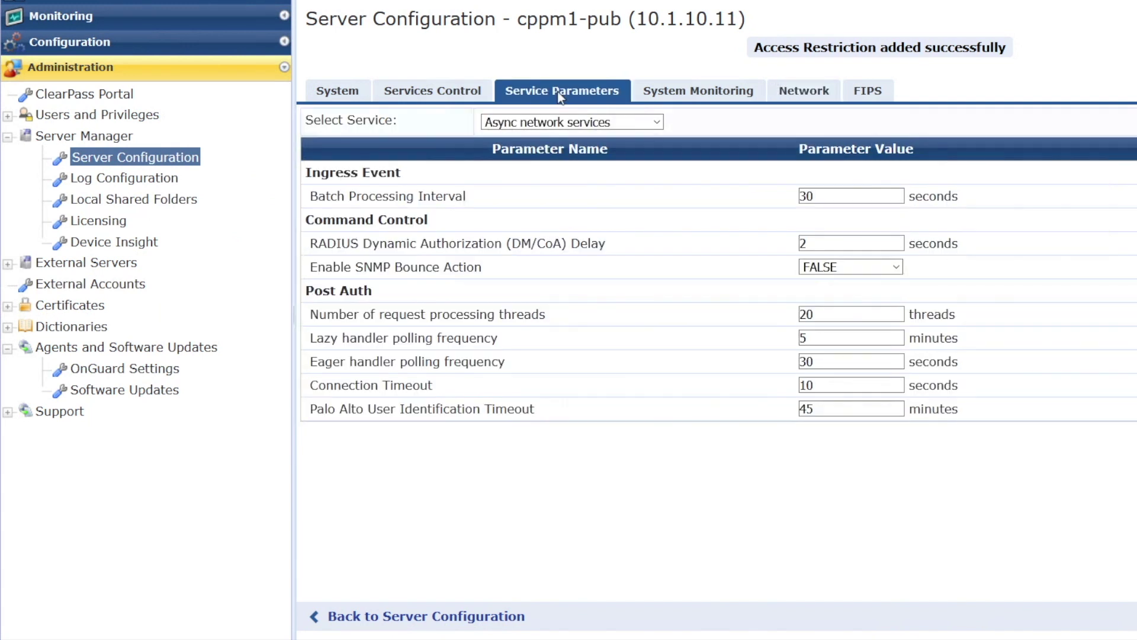
{"action": "left_click", "coordinate": [557, 122]}
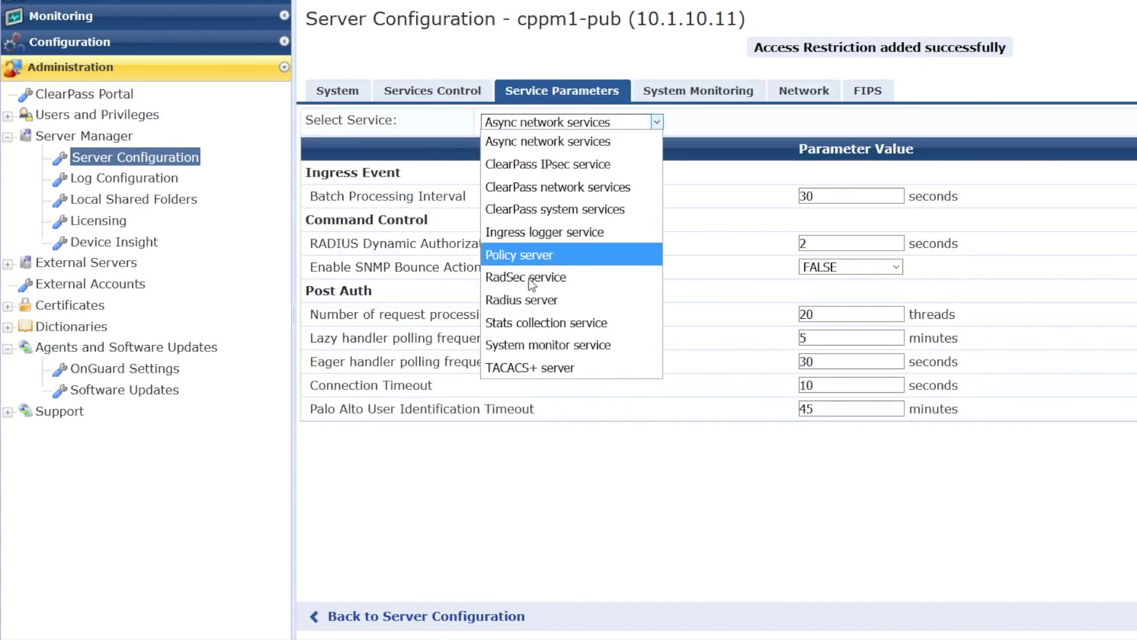
{"action": "left_click", "coordinate": [521, 302]}
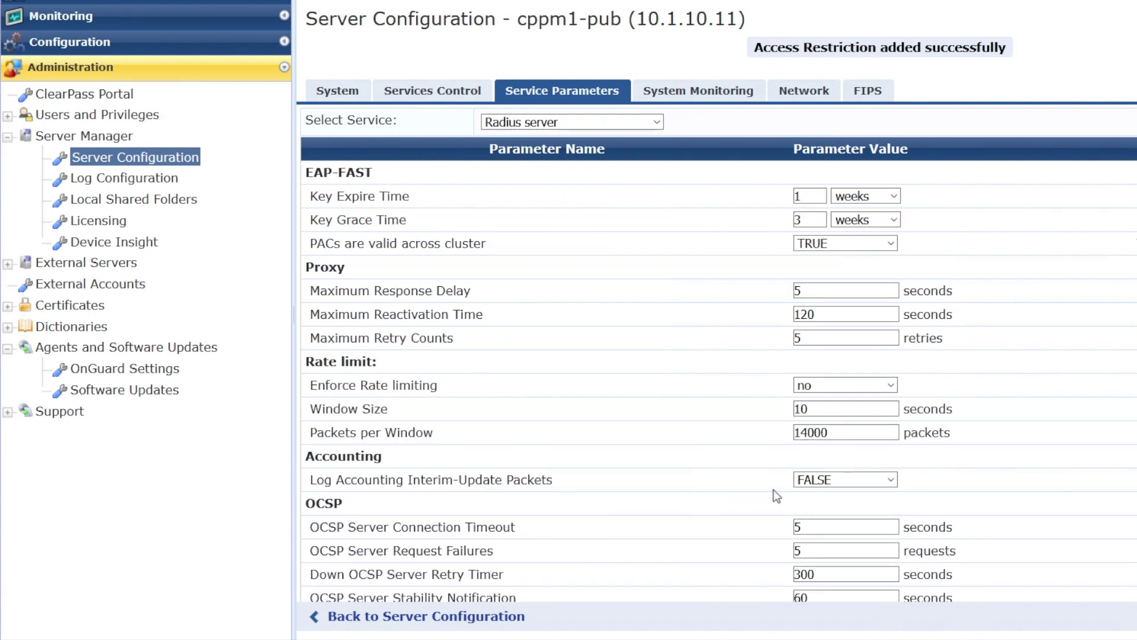
{"action": "left_click", "coordinate": [841, 480]}
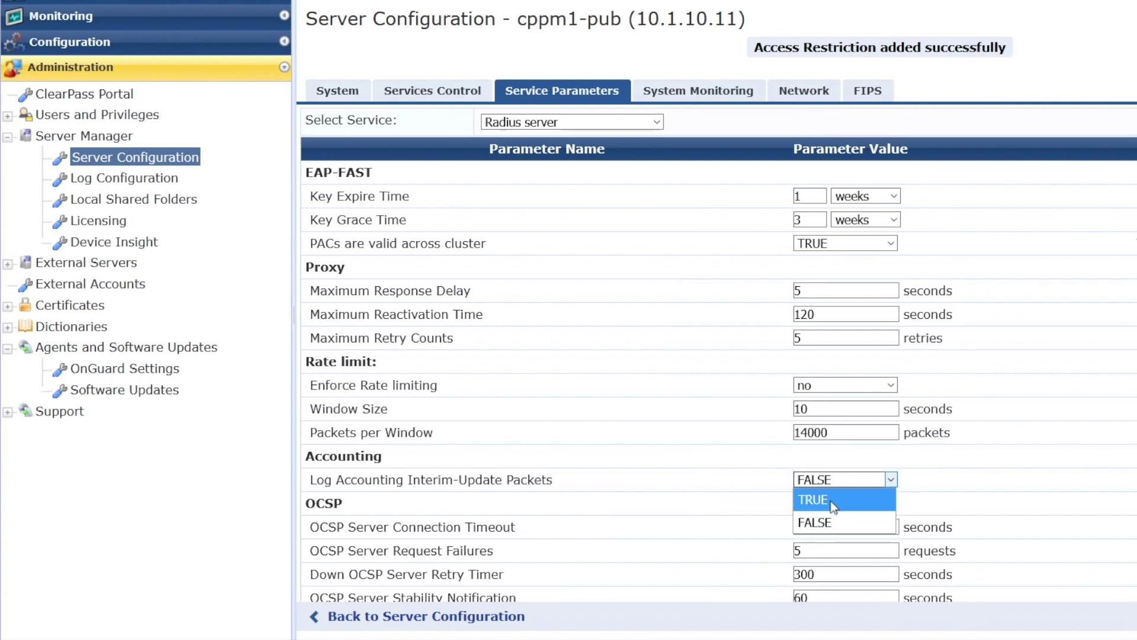
{"action": "left_click", "coordinate": [830, 500]}
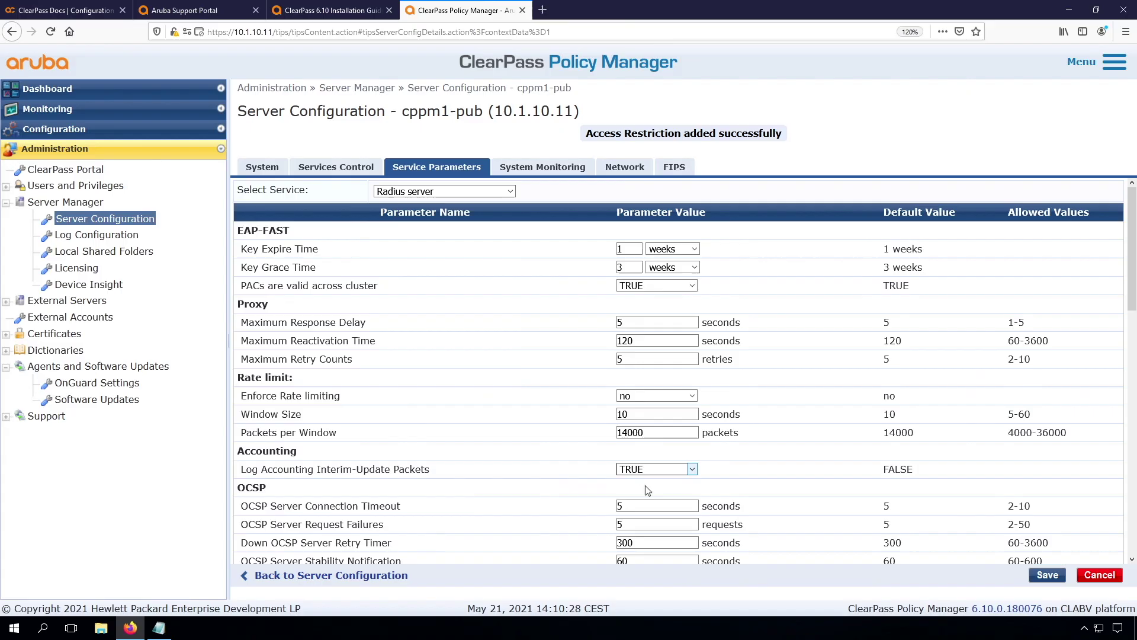
{"action": "left_click", "coordinate": [1047, 575]}
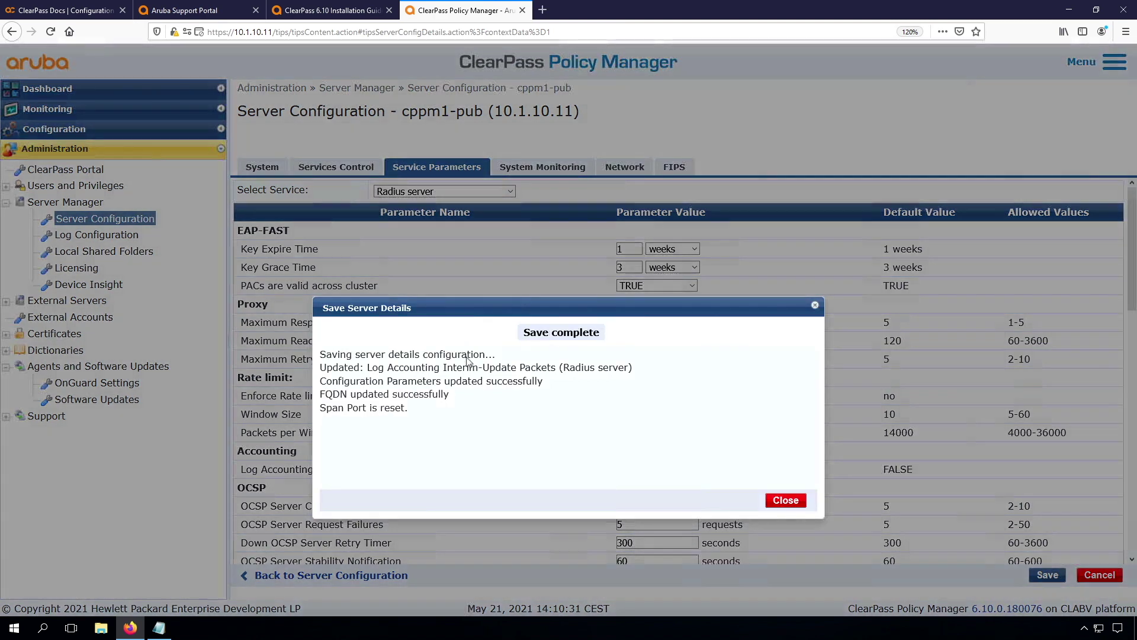
{"action": "left_click", "coordinate": [786, 500]}
{"action": "left_click", "coordinate": [263, 167]}
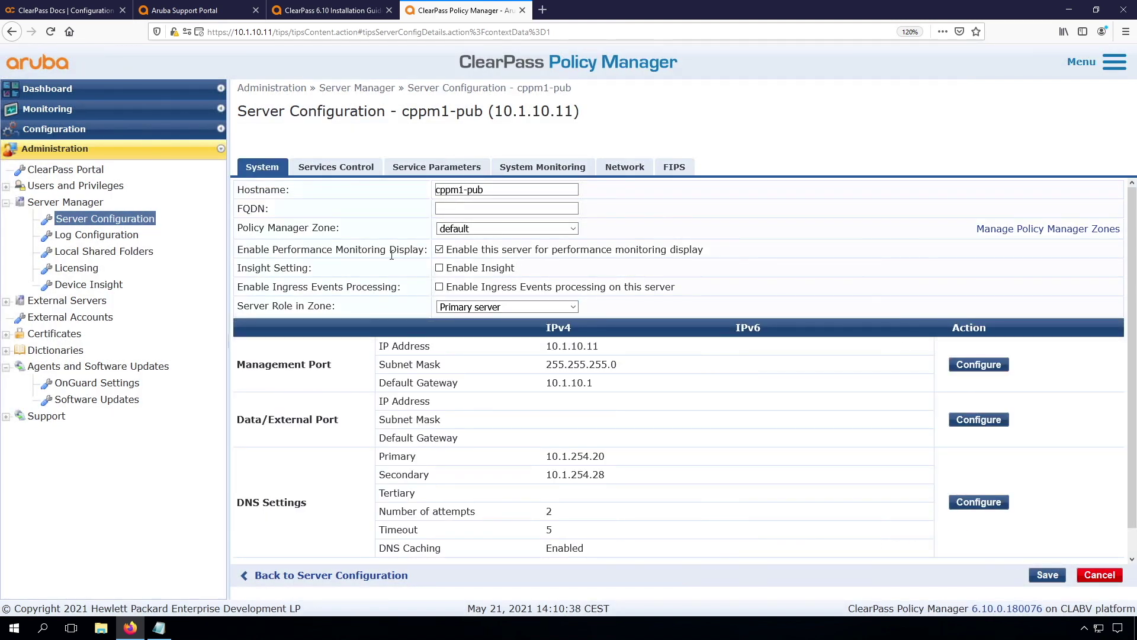
Check Enable Insight and Enable as Insight primary server on cppm1-pub, then save.
{"action": "left_click", "coordinate": [439, 269]}
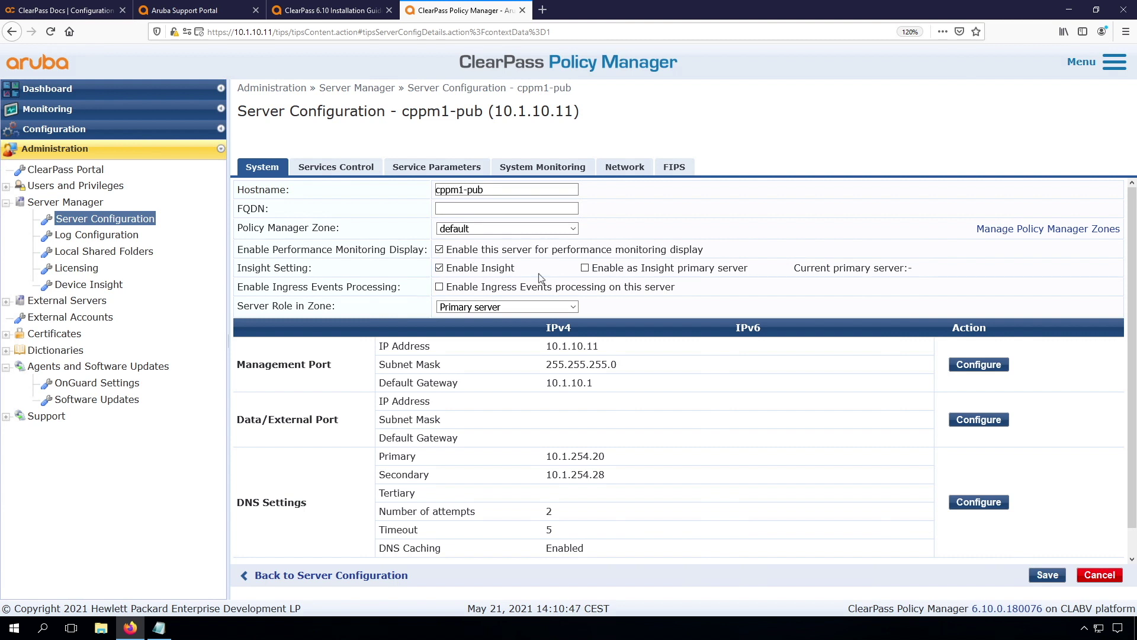
{"action": "left_click", "coordinate": [586, 269]}
{"action": "scroll", "coordinate": [561, 480], "scroll_direction": "down", "scroll_amount": 1}
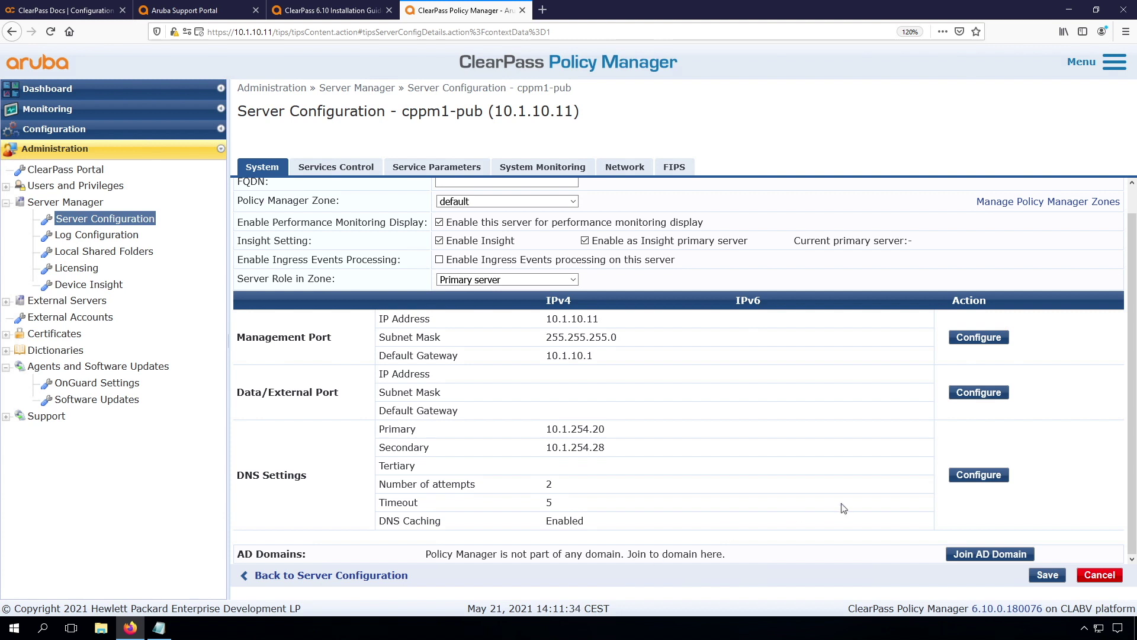
{"action": "left_click", "coordinate": [1048, 575]}
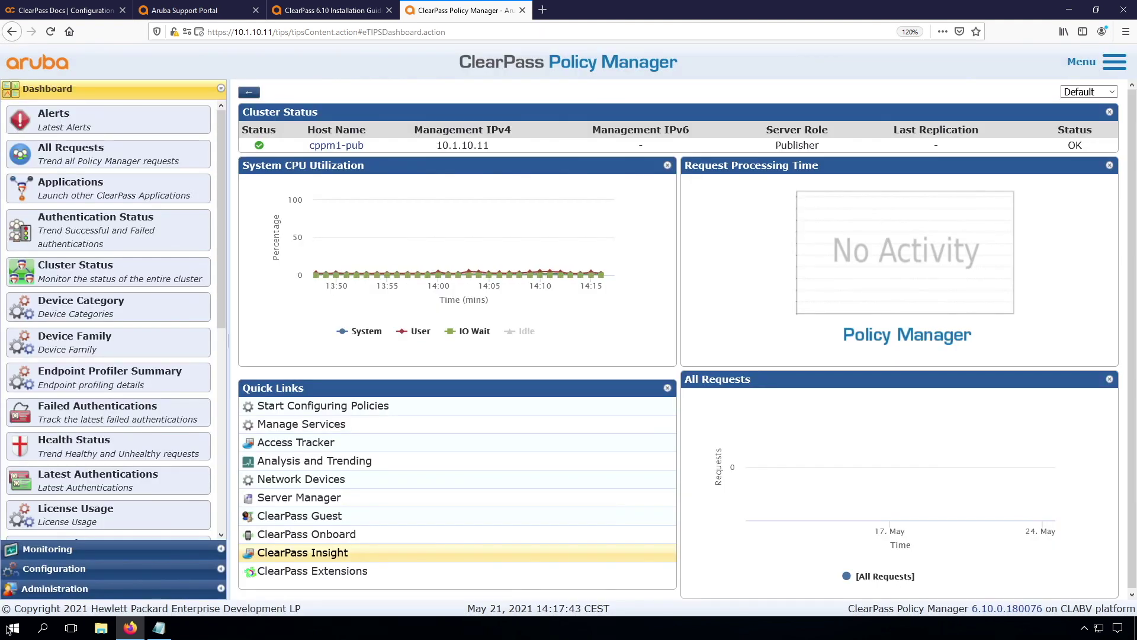
On the Licensing page, paste the Access license key, accept the terms, and add it.
{"action": "left_click", "coordinate": [54, 590]}
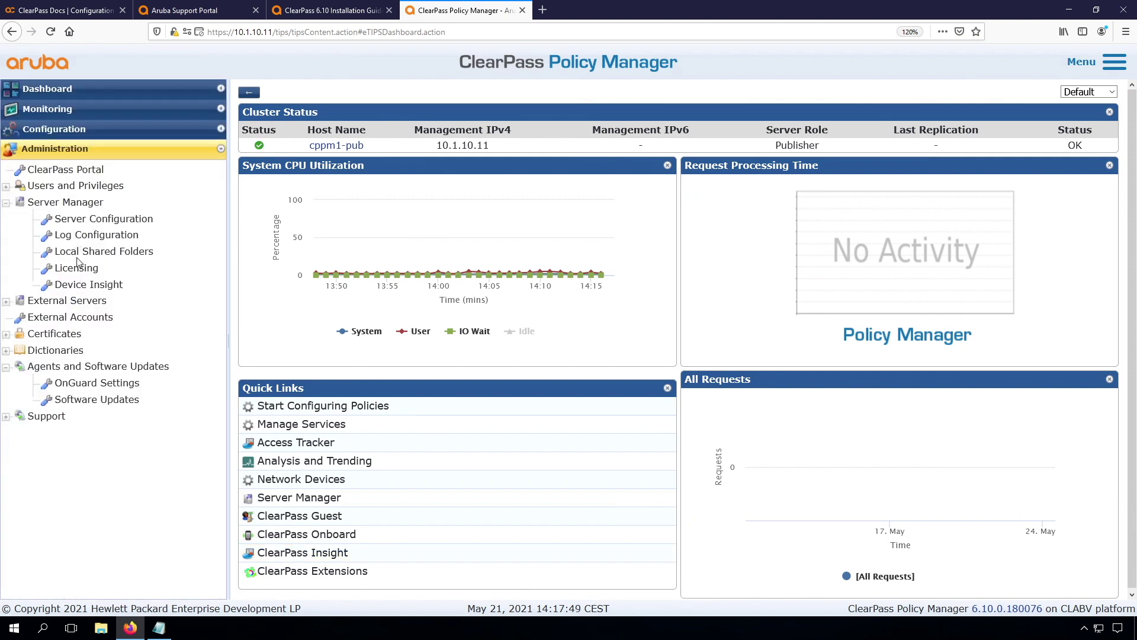
{"action": "left_click", "coordinate": [77, 267]}
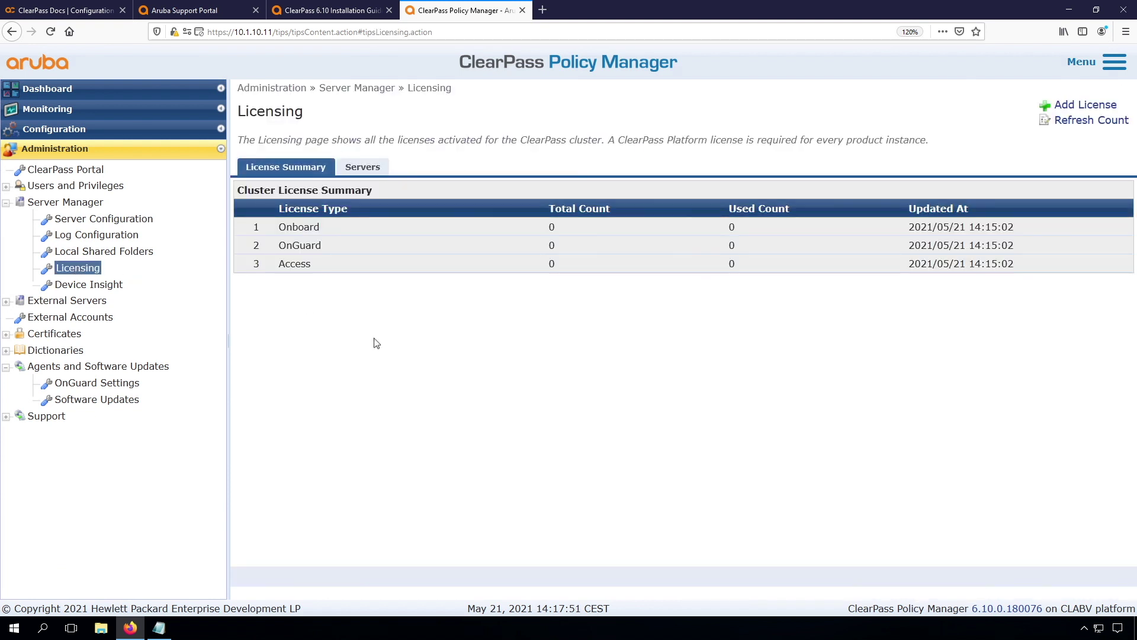
{"action": "left_click", "coordinate": [364, 170]}
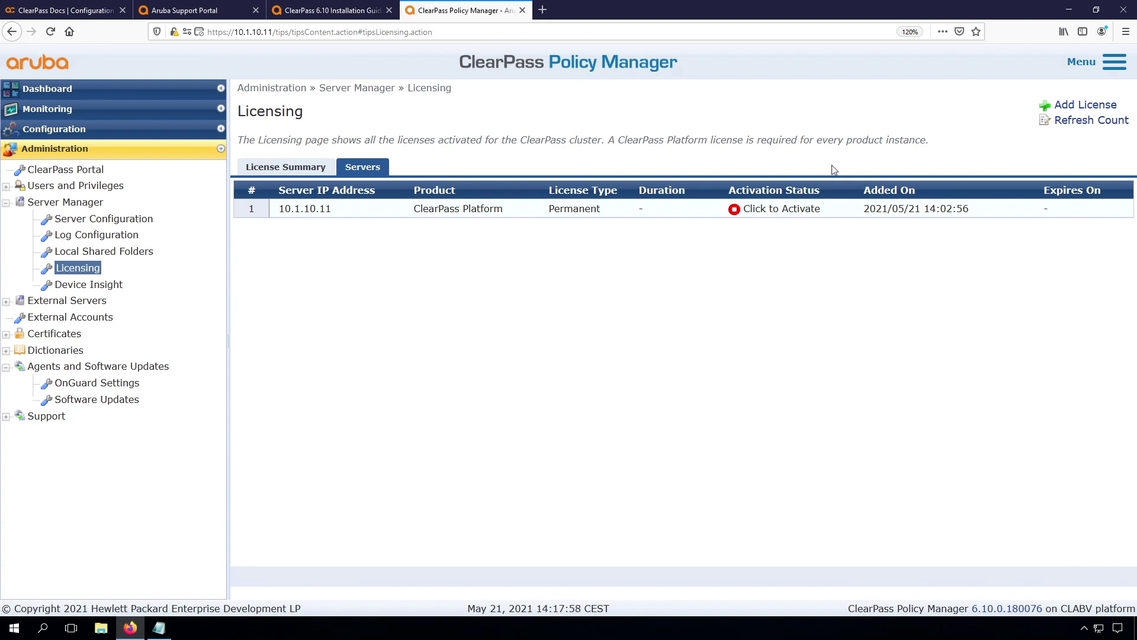
{"action": "left_click", "coordinate": [1069, 107]}
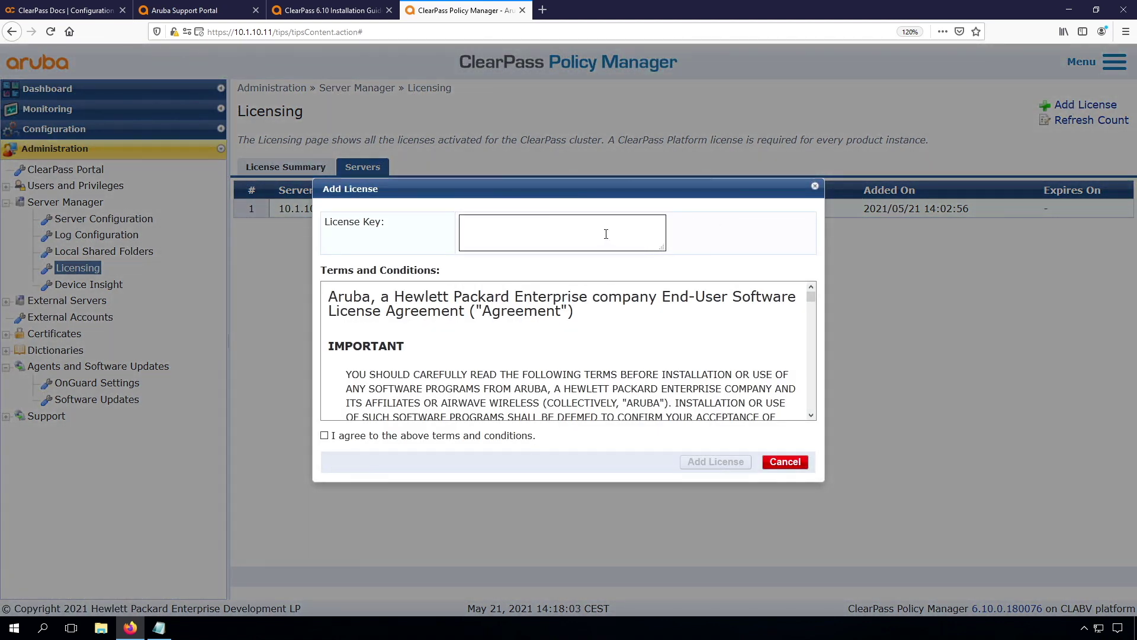
{"action": "left_click", "coordinate": [606, 234]}
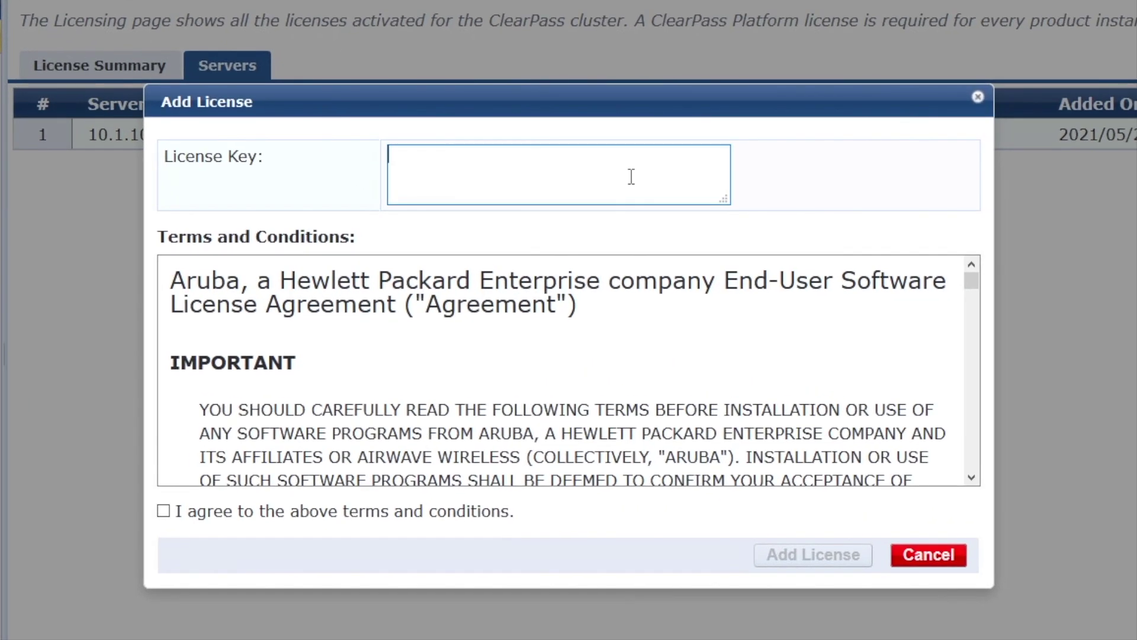
{"action": "key", "text": "ctrl+v"}
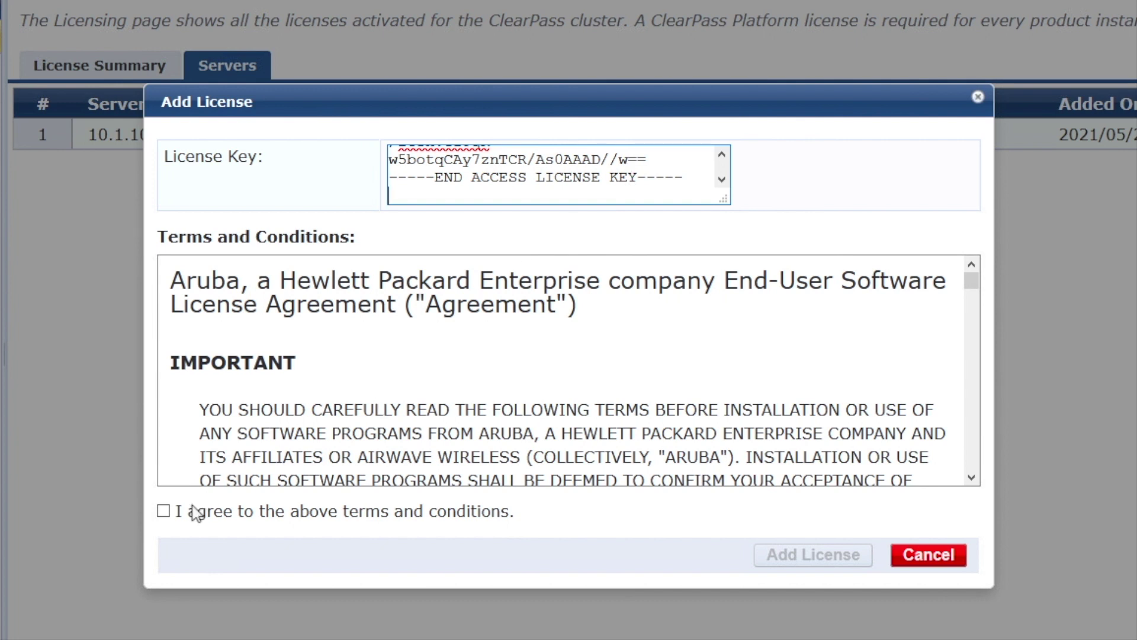
{"action": "left_click", "coordinate": [164, 513]}
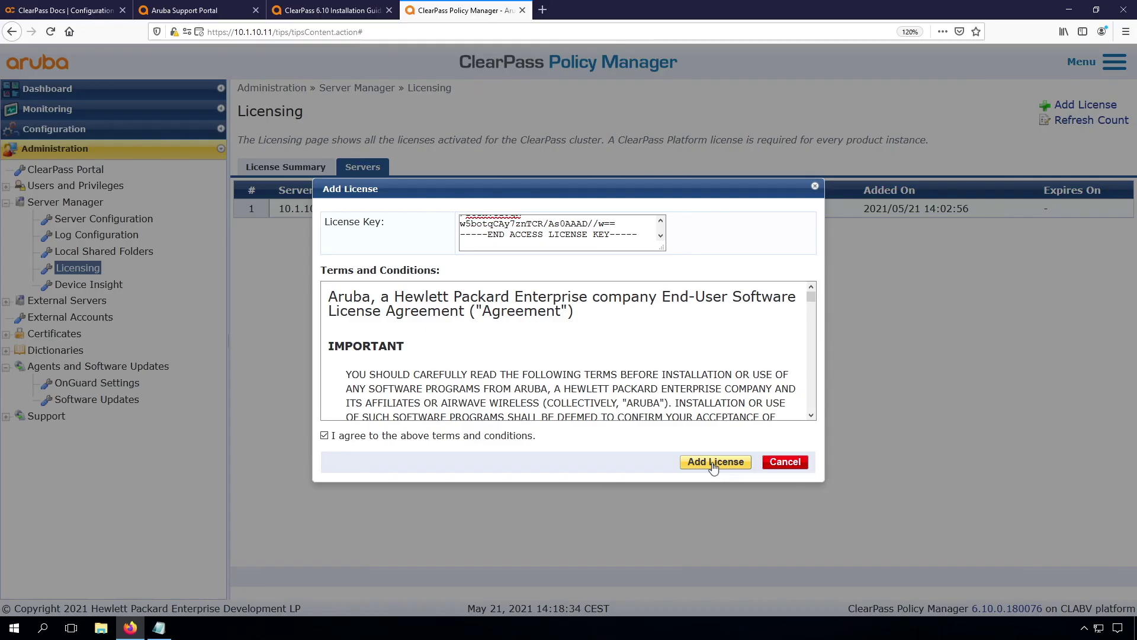
{"action": "left_click", "coordinate": [810, 559]}
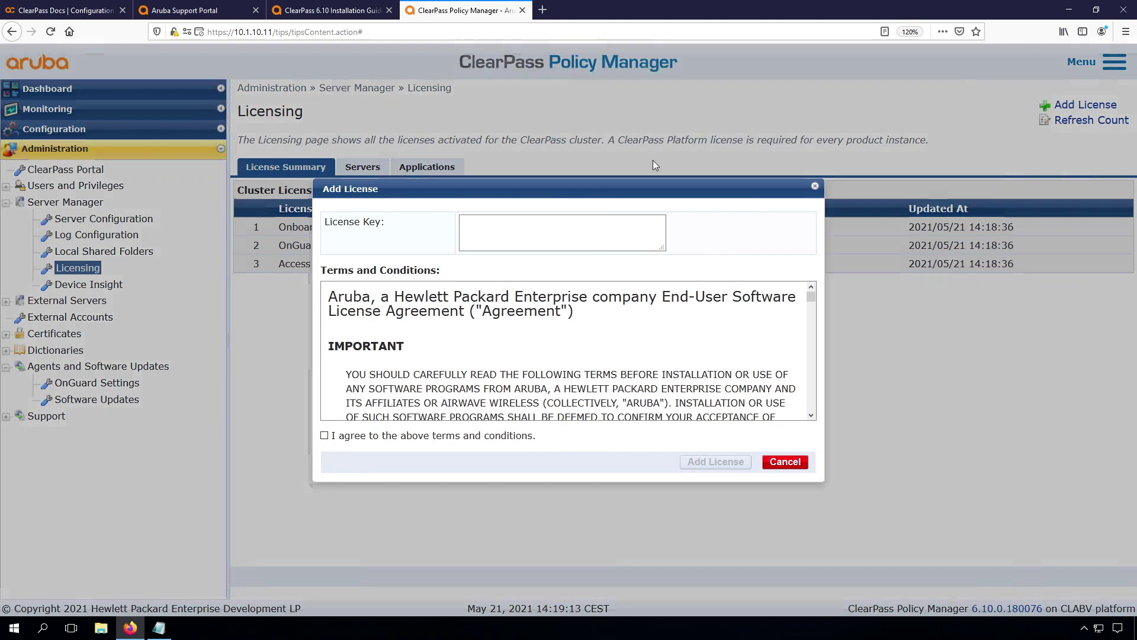
Paste the Onboard license key, accept the terms, and submit it.
{"action": "left_click", "coordinate": [560, 232]}
{"action": "key", "text": "ctrl+v"}
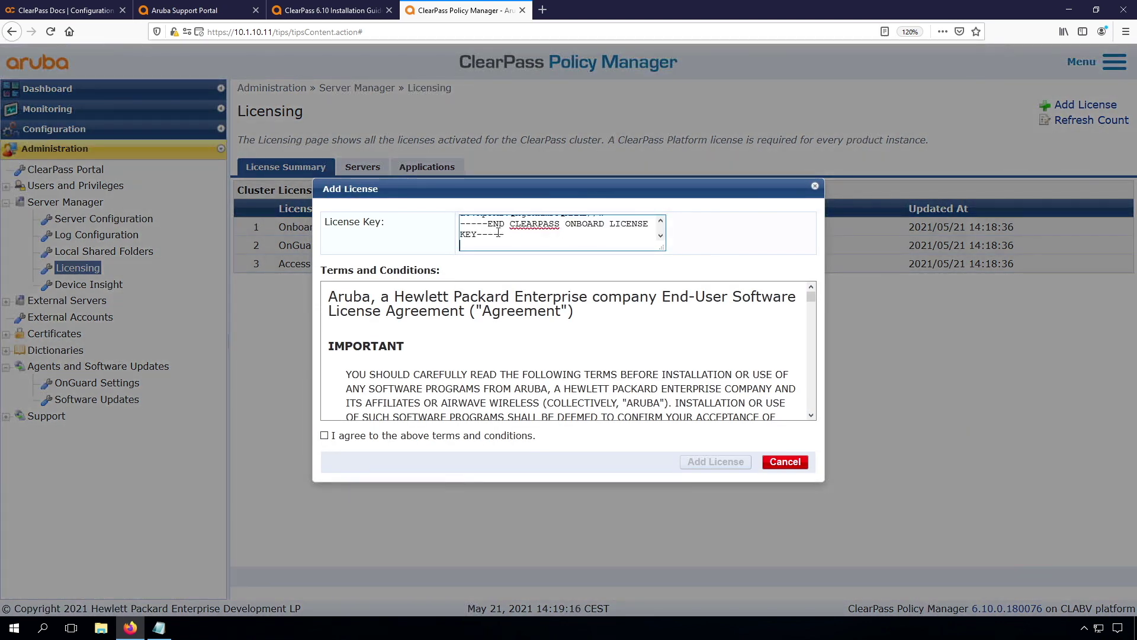
{"action": "left_click", "coordinate": [325, 436]}
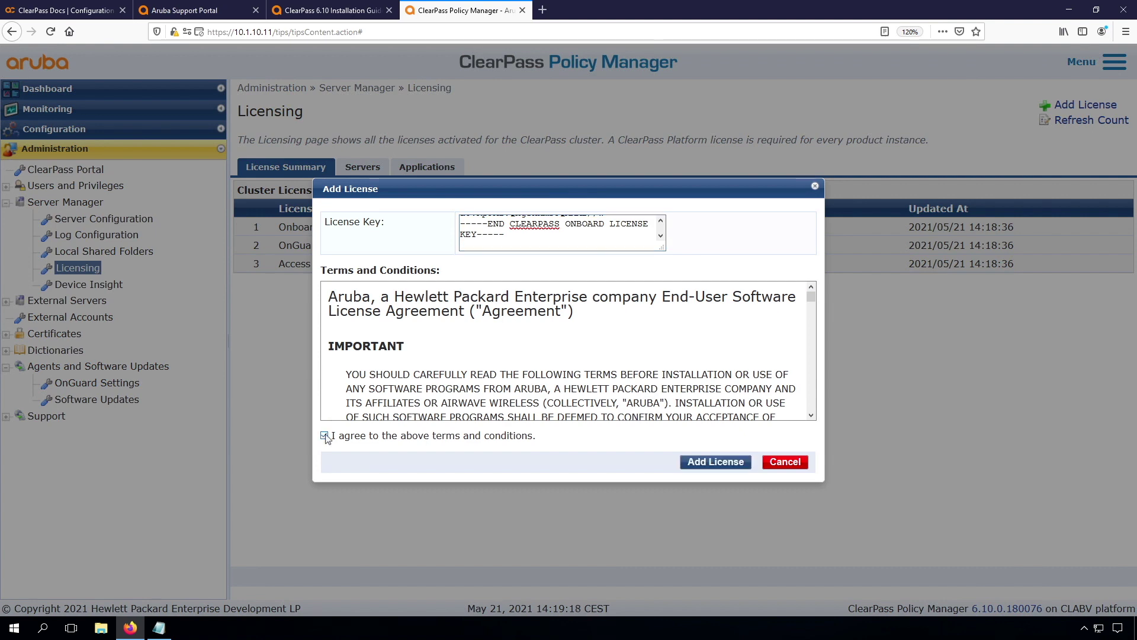
{"action": "left_click", "coordinate": [727, 463]}
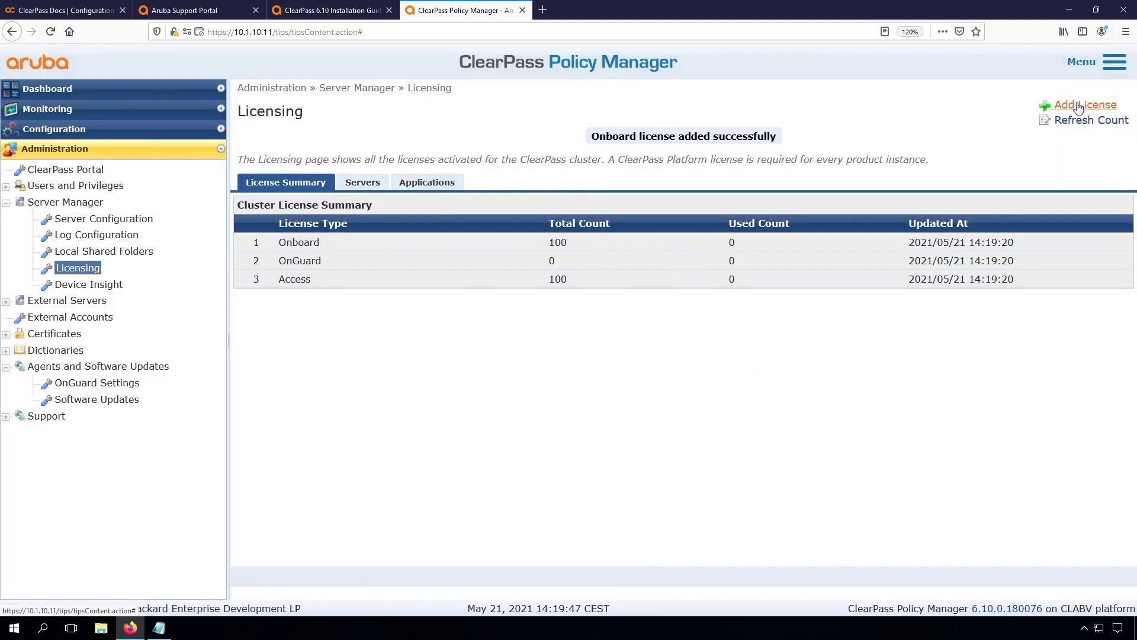
Add the OnGuard license key, removing its stray trailing quote before resubmitting.
{"action": "left_click", "coordinate": [1080, 107]}
{"action": "left_click", "coordinate": [536, 231]}
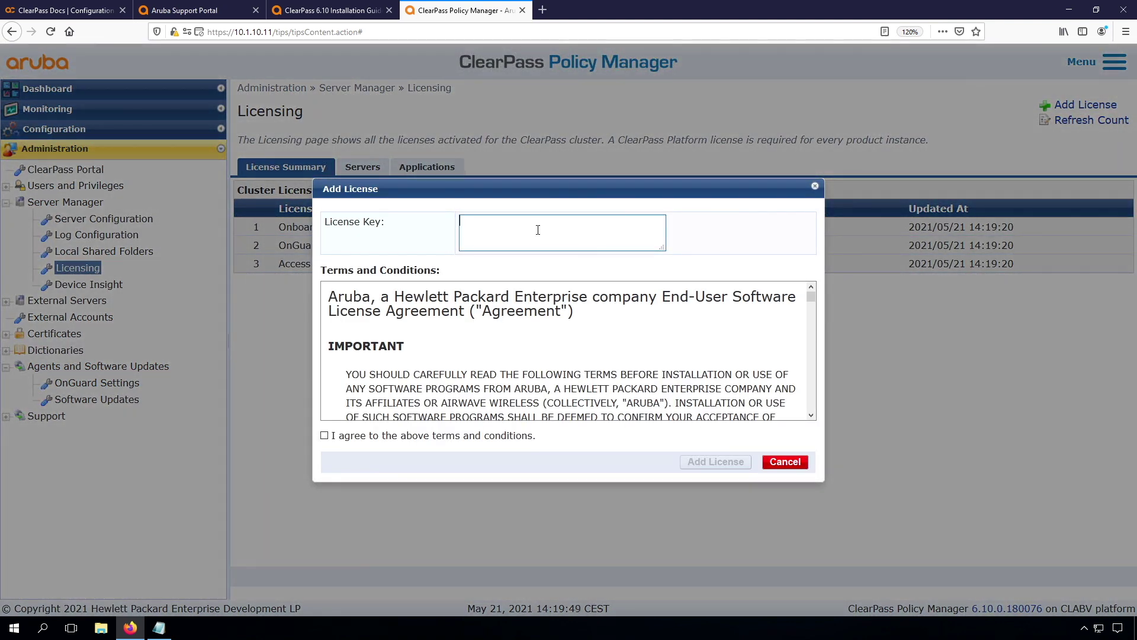
{"action": "key", "text": "ctrl+v"}
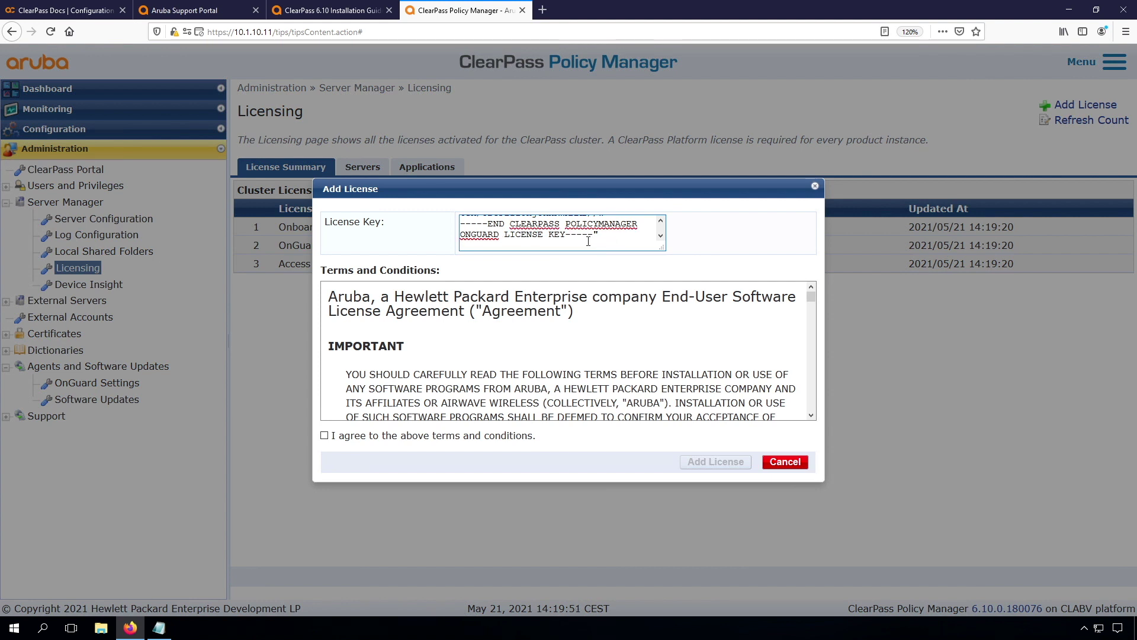
{"action": "left_click", "coordinate": [324, 437]}
{"action": "left_click", "coordinate": [701, 462]}
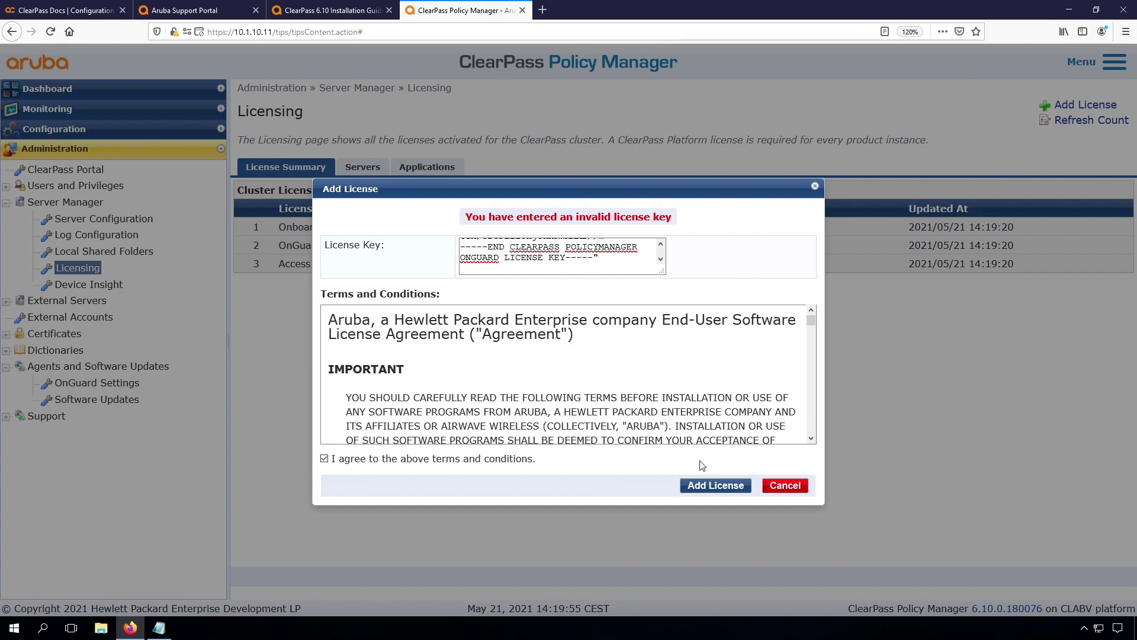
{"action": "left_click", "coordinate": [604, 257]}
{"action": "key", "text": "BackSpace"}
{"action": "left_click", "coordinate": [700, 486]}
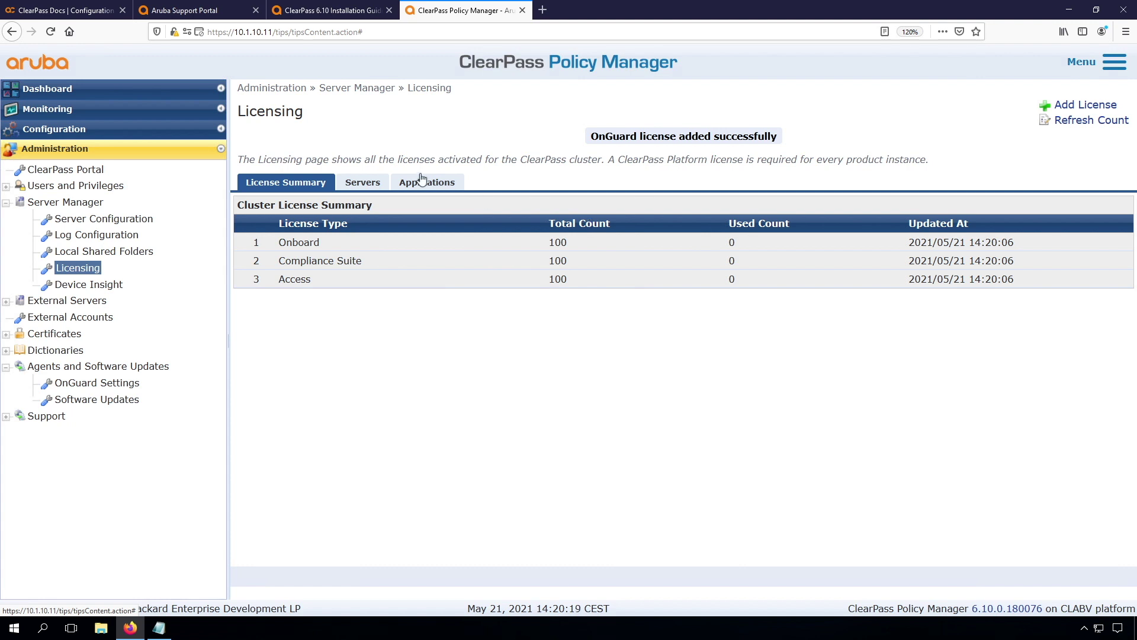
Check the Servers and Applications tabs to confirm Compliance Suite, Onboard and Access show 100-endpoint subscriptions.
{"action": "left_click", "coordinate": [363, 182]}
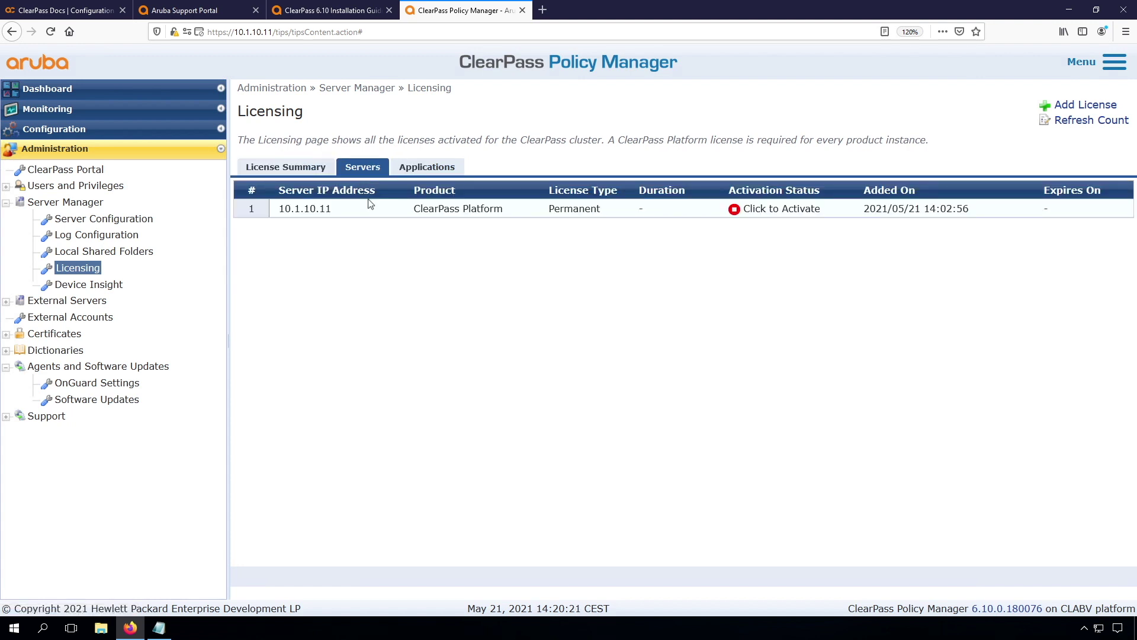
{"action": "left_click", "coordinate": [428, 170]}
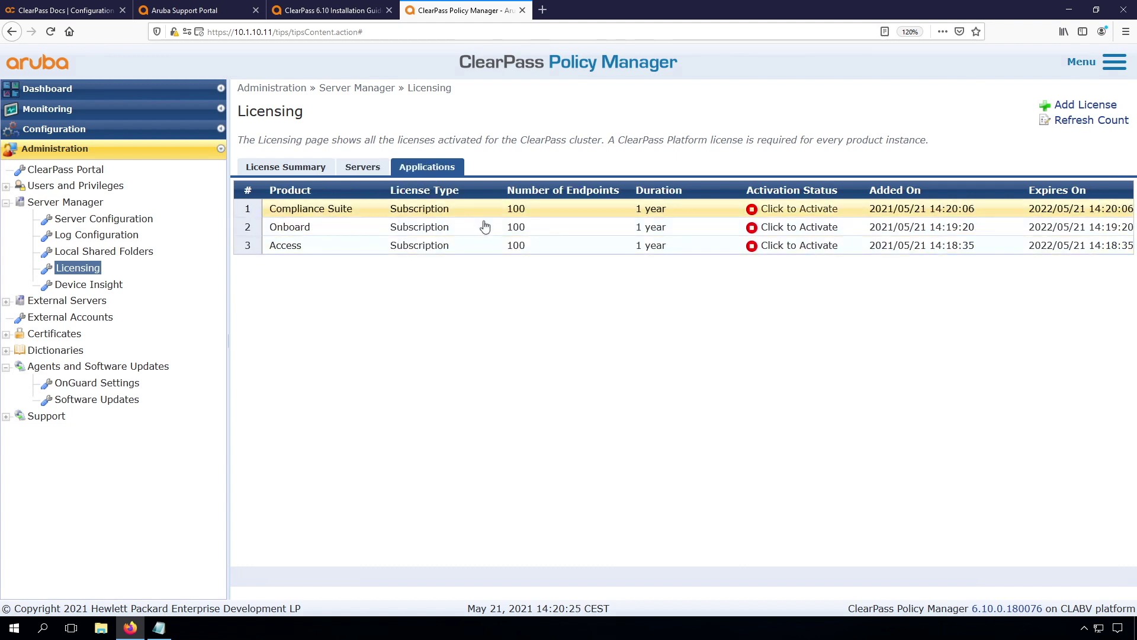